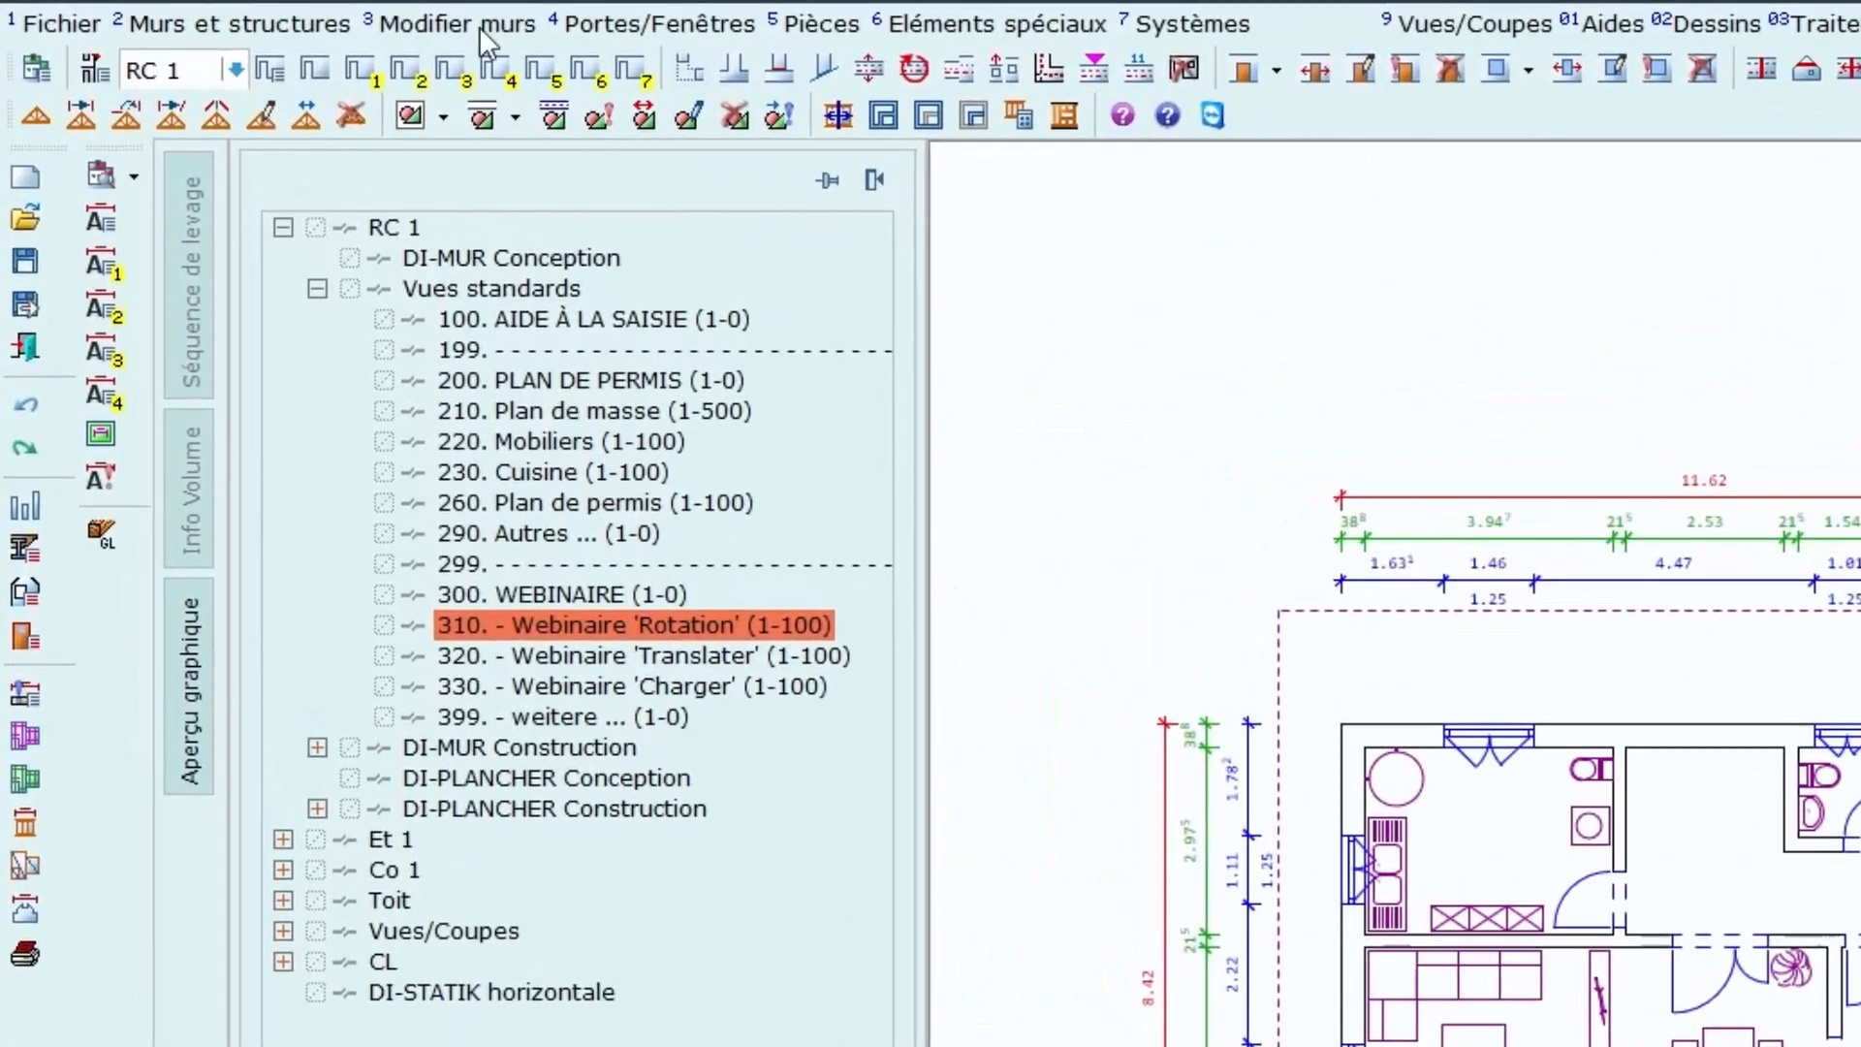
# Start the Rotation of the ground-floor bay's left slanted wall and set its lower inner corner as the rotation centre
pyautogui.click(250, 11)
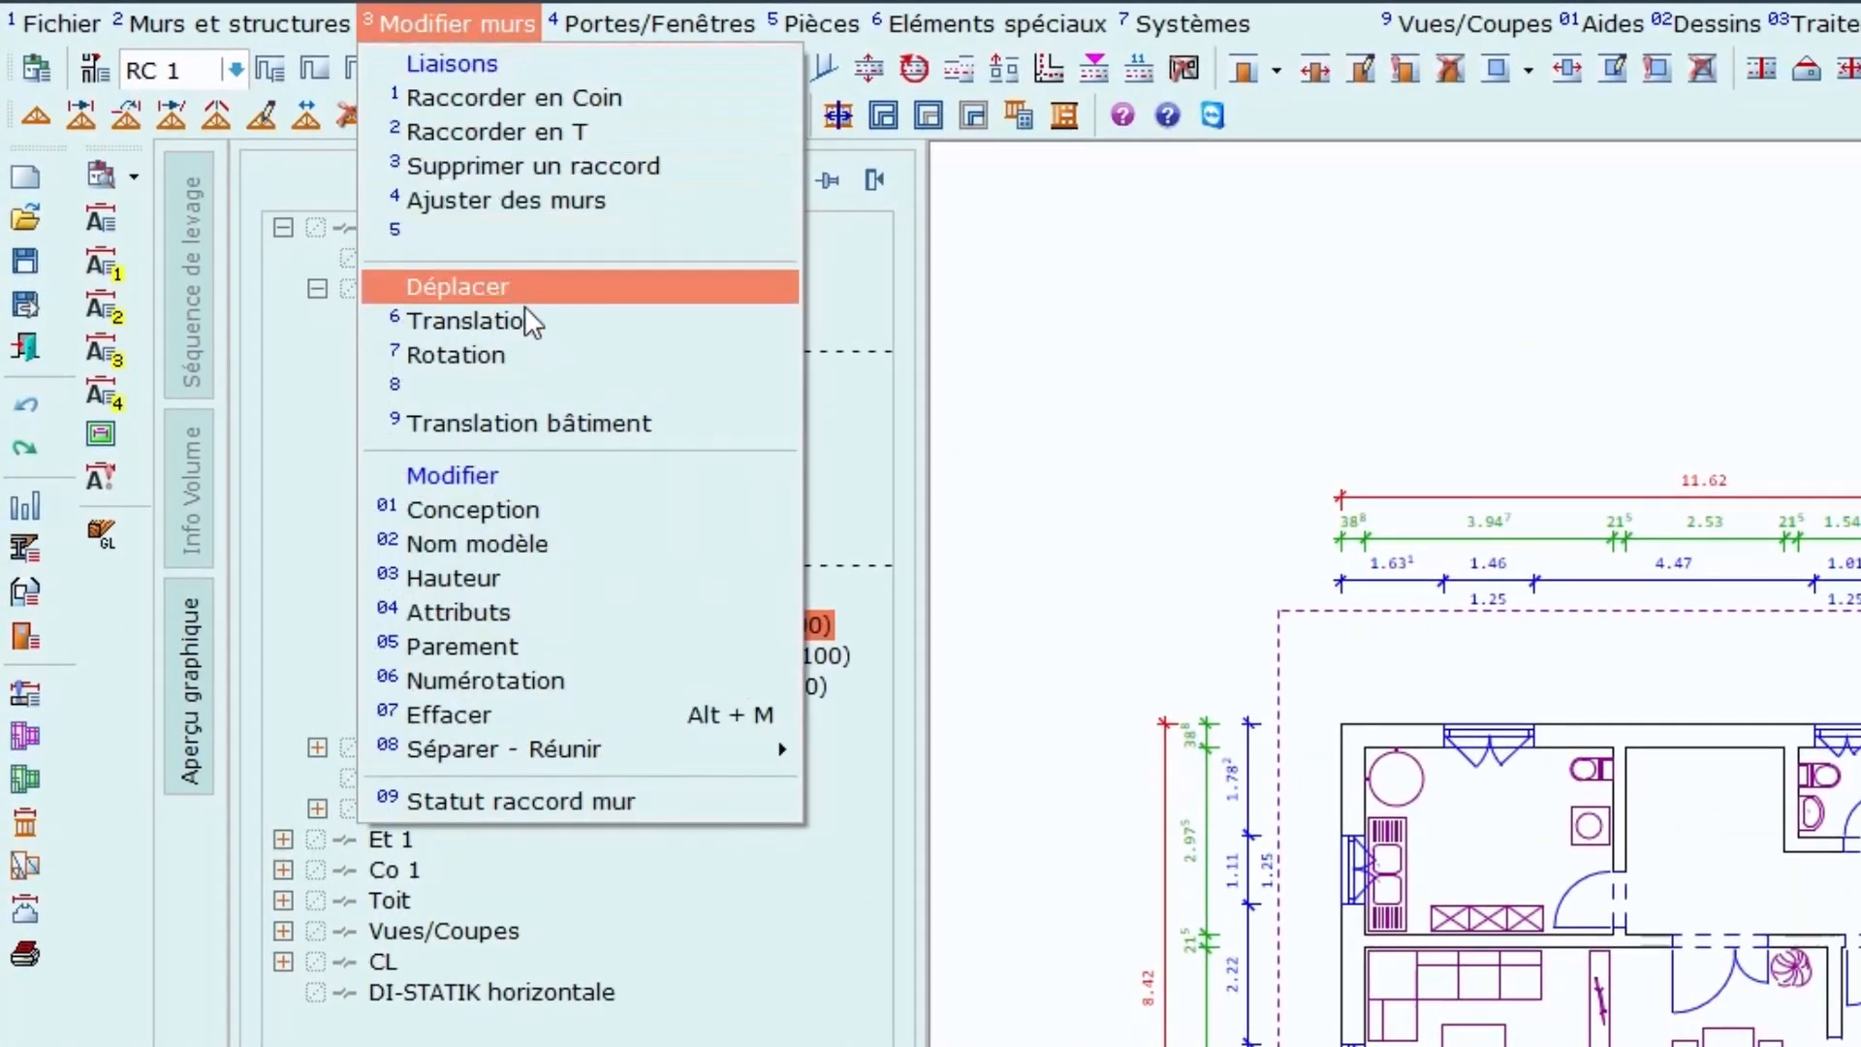
pyautogui.click(573, 362)
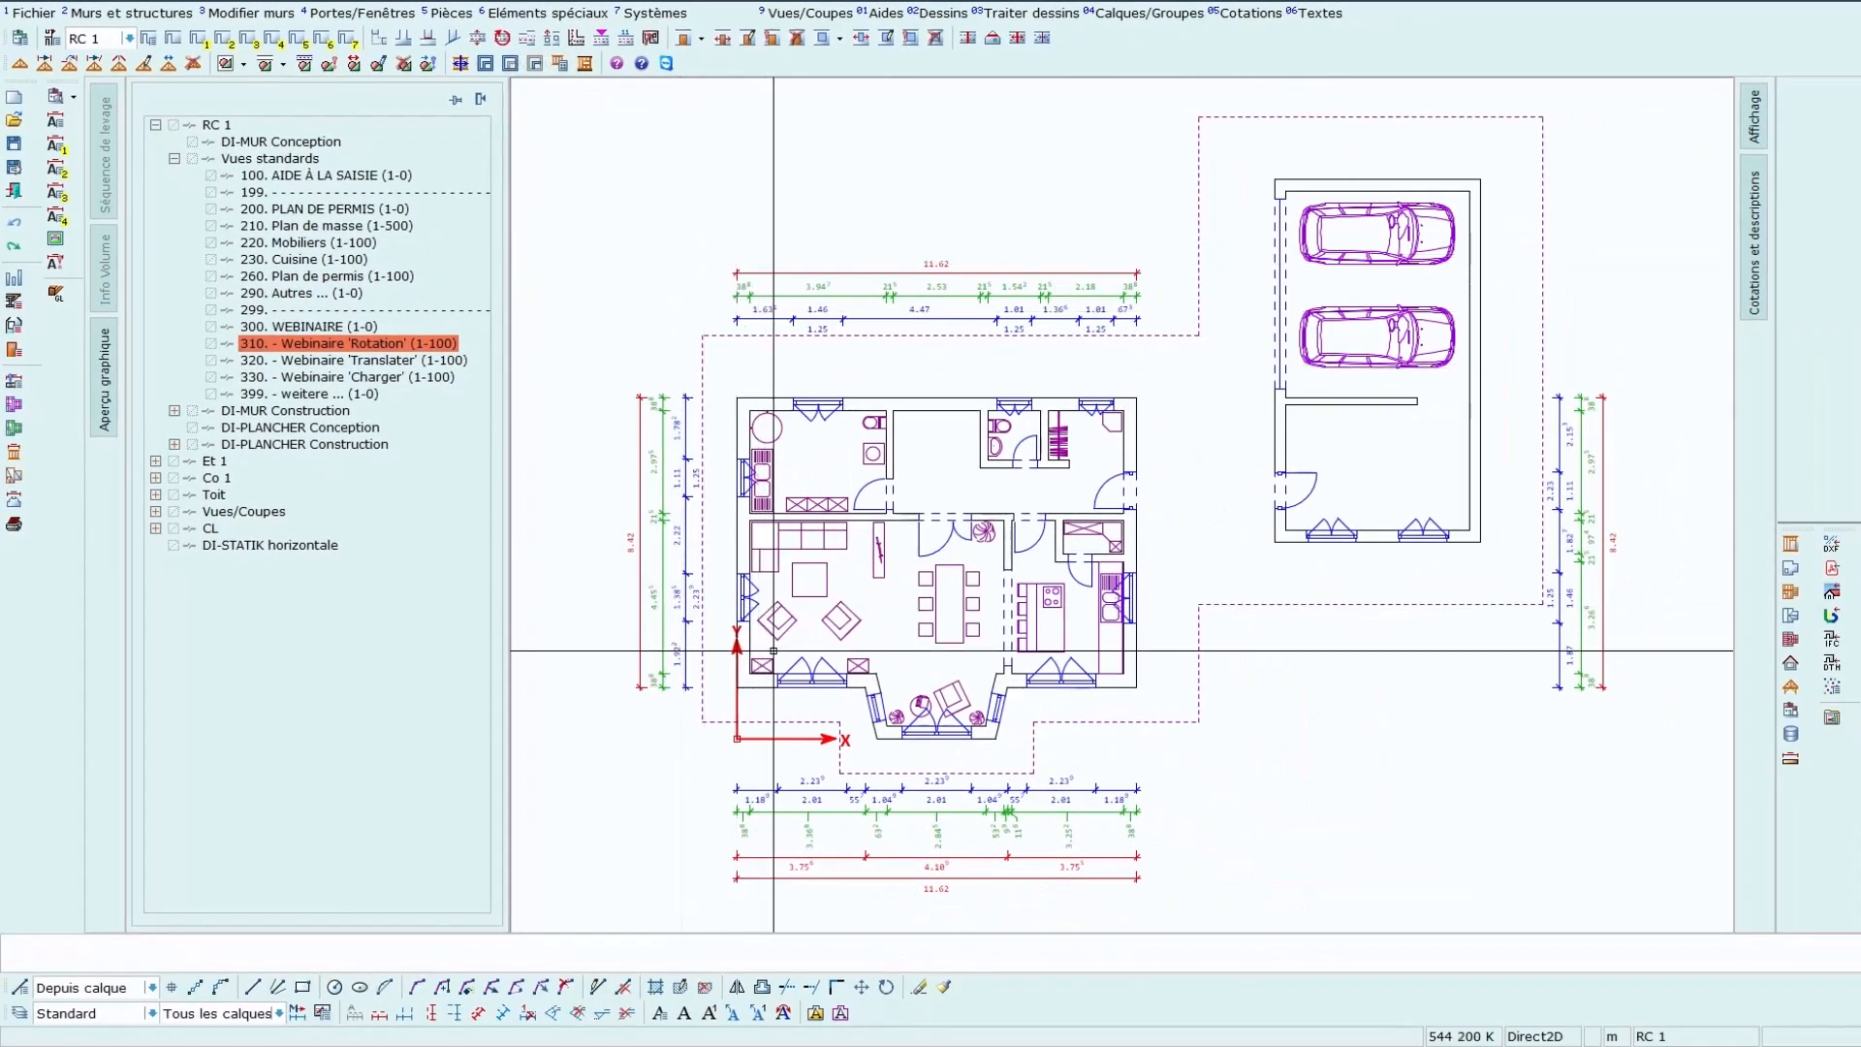
pyautogui.scroll(3, 969, 796)
pyautogui.scroll(2, 886, 732)
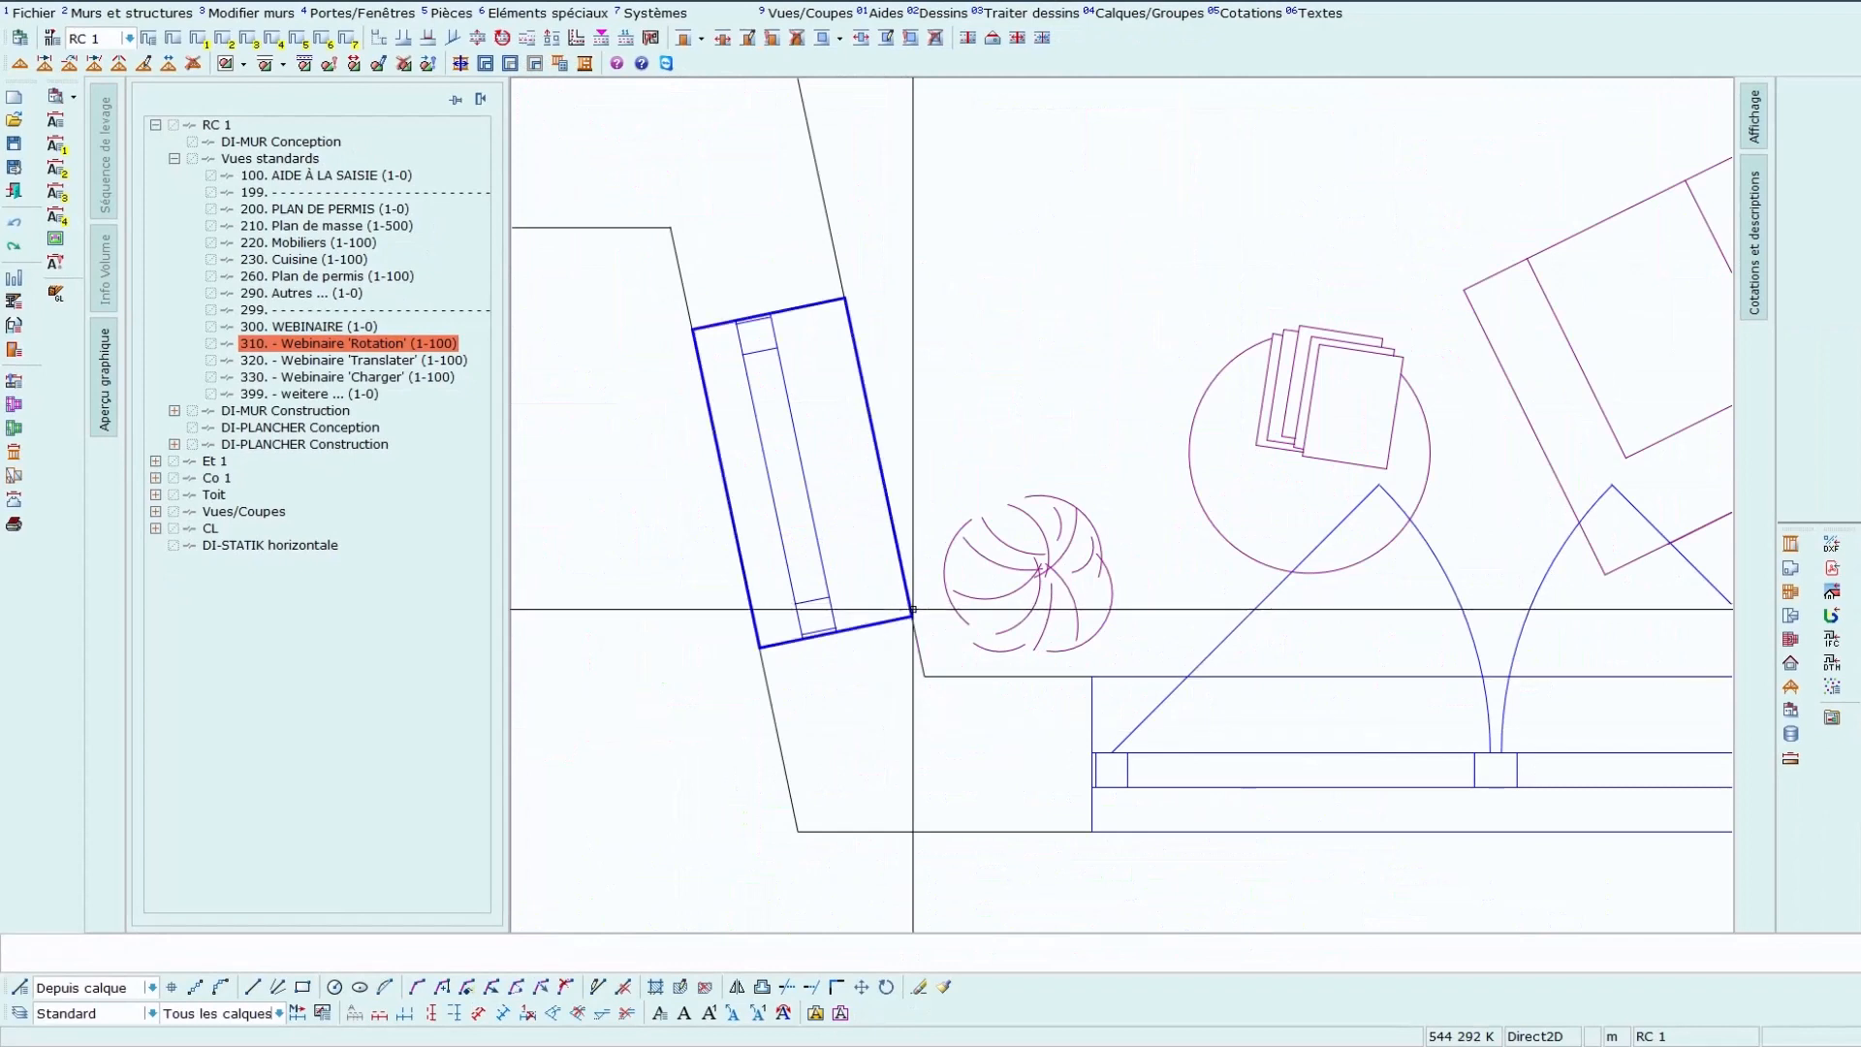
pyautogui.scroll(-1, 855, 362)
pyautogui.rightClick(855, 362)
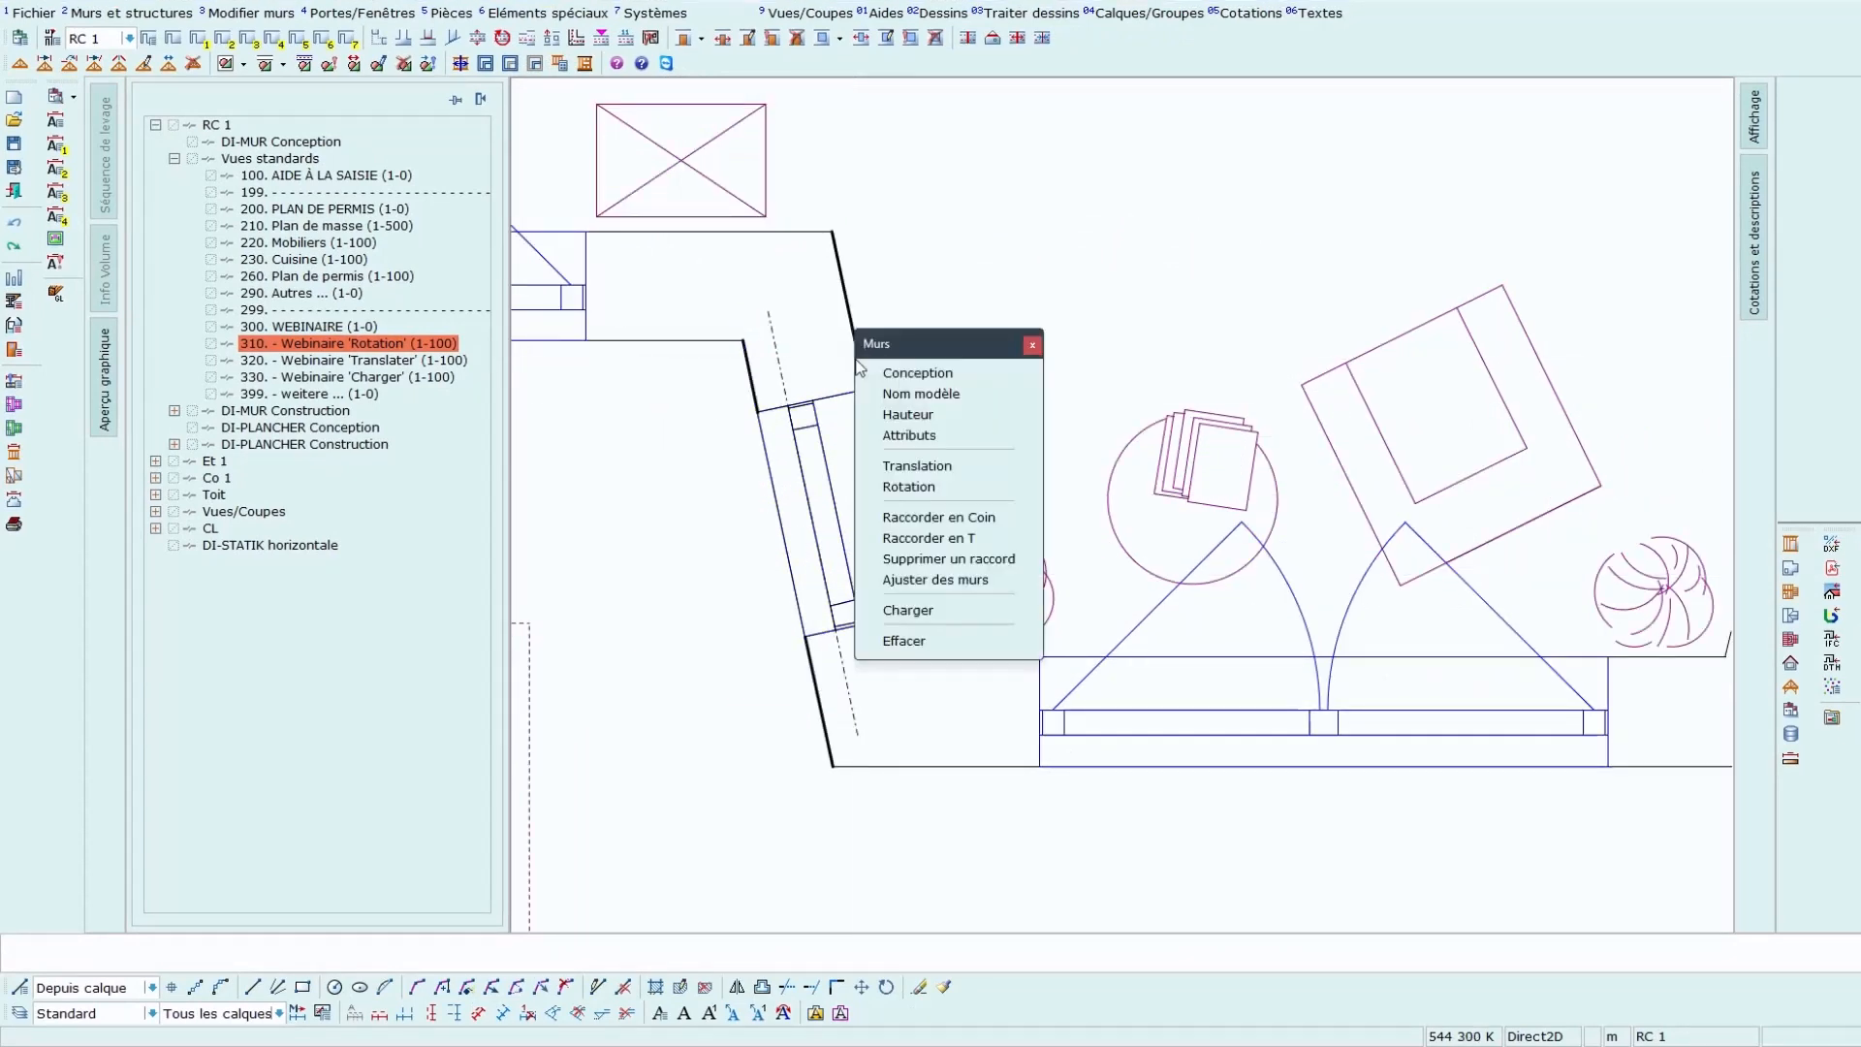
pyautogui.click(952, 499)
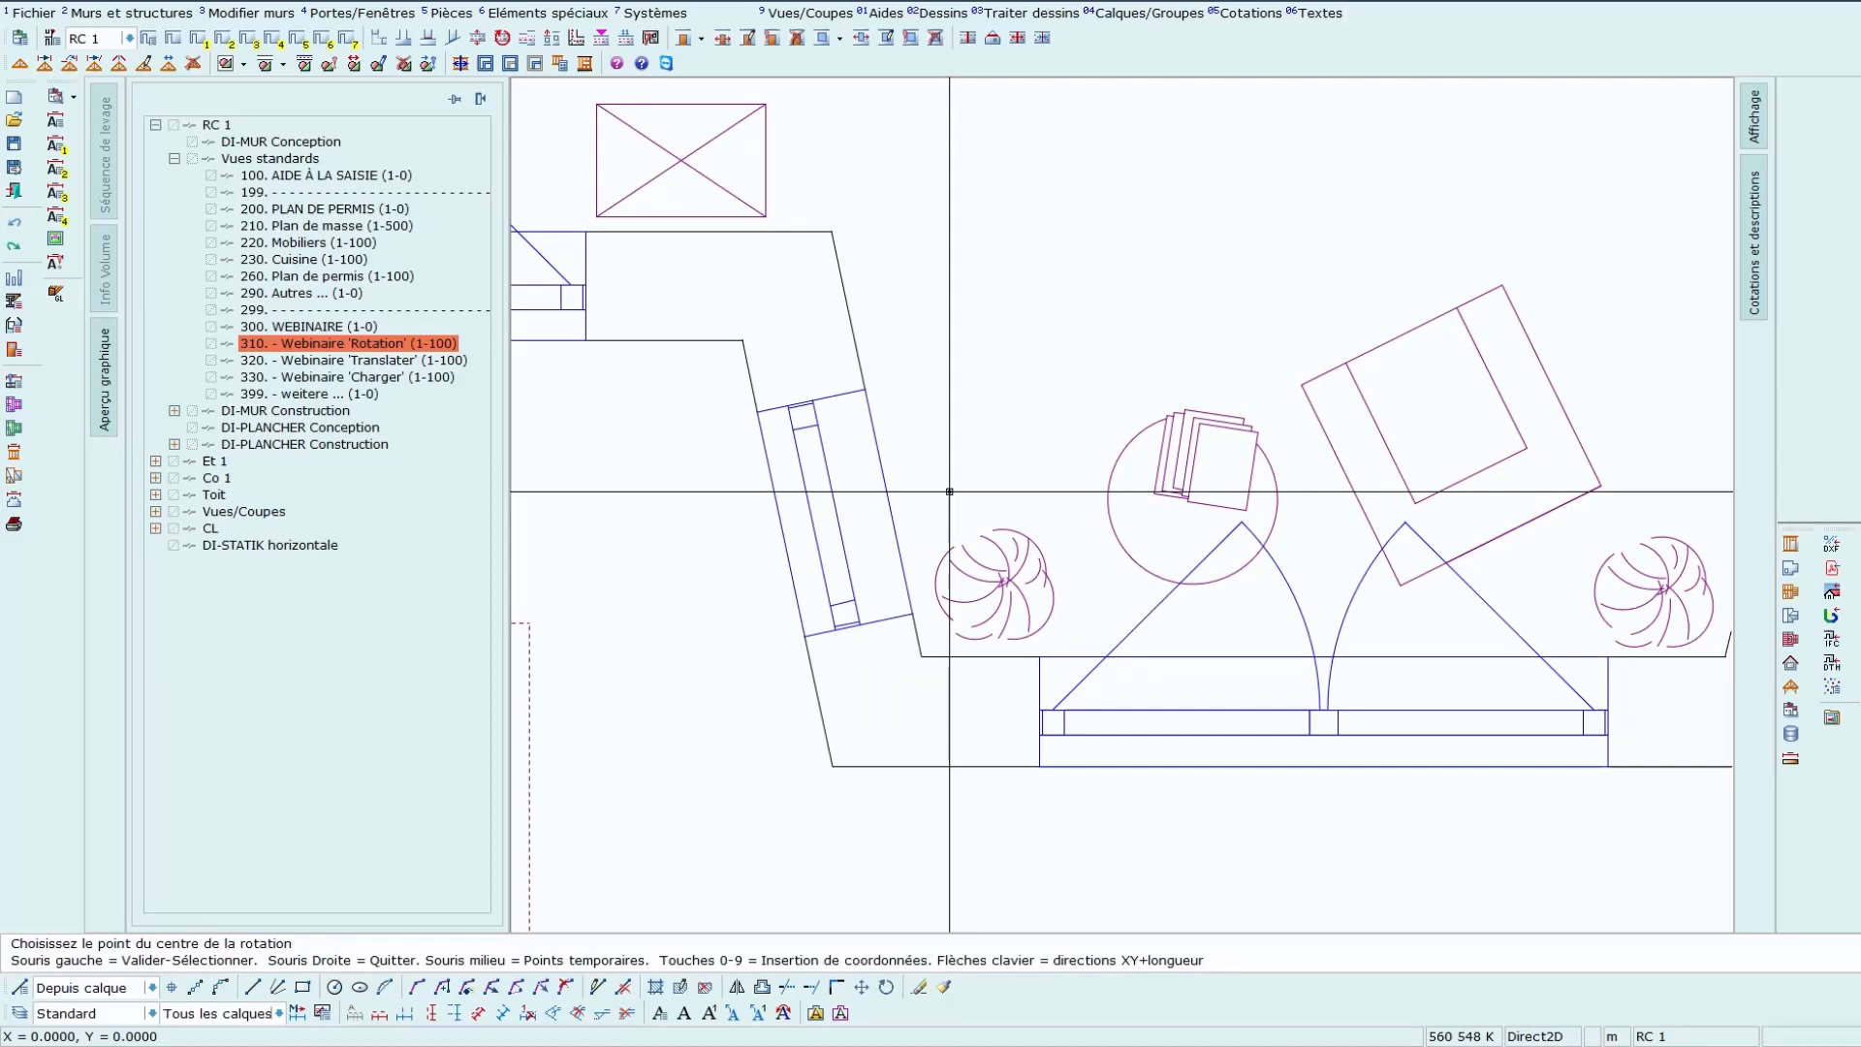
pyautogui.click(921, 657)
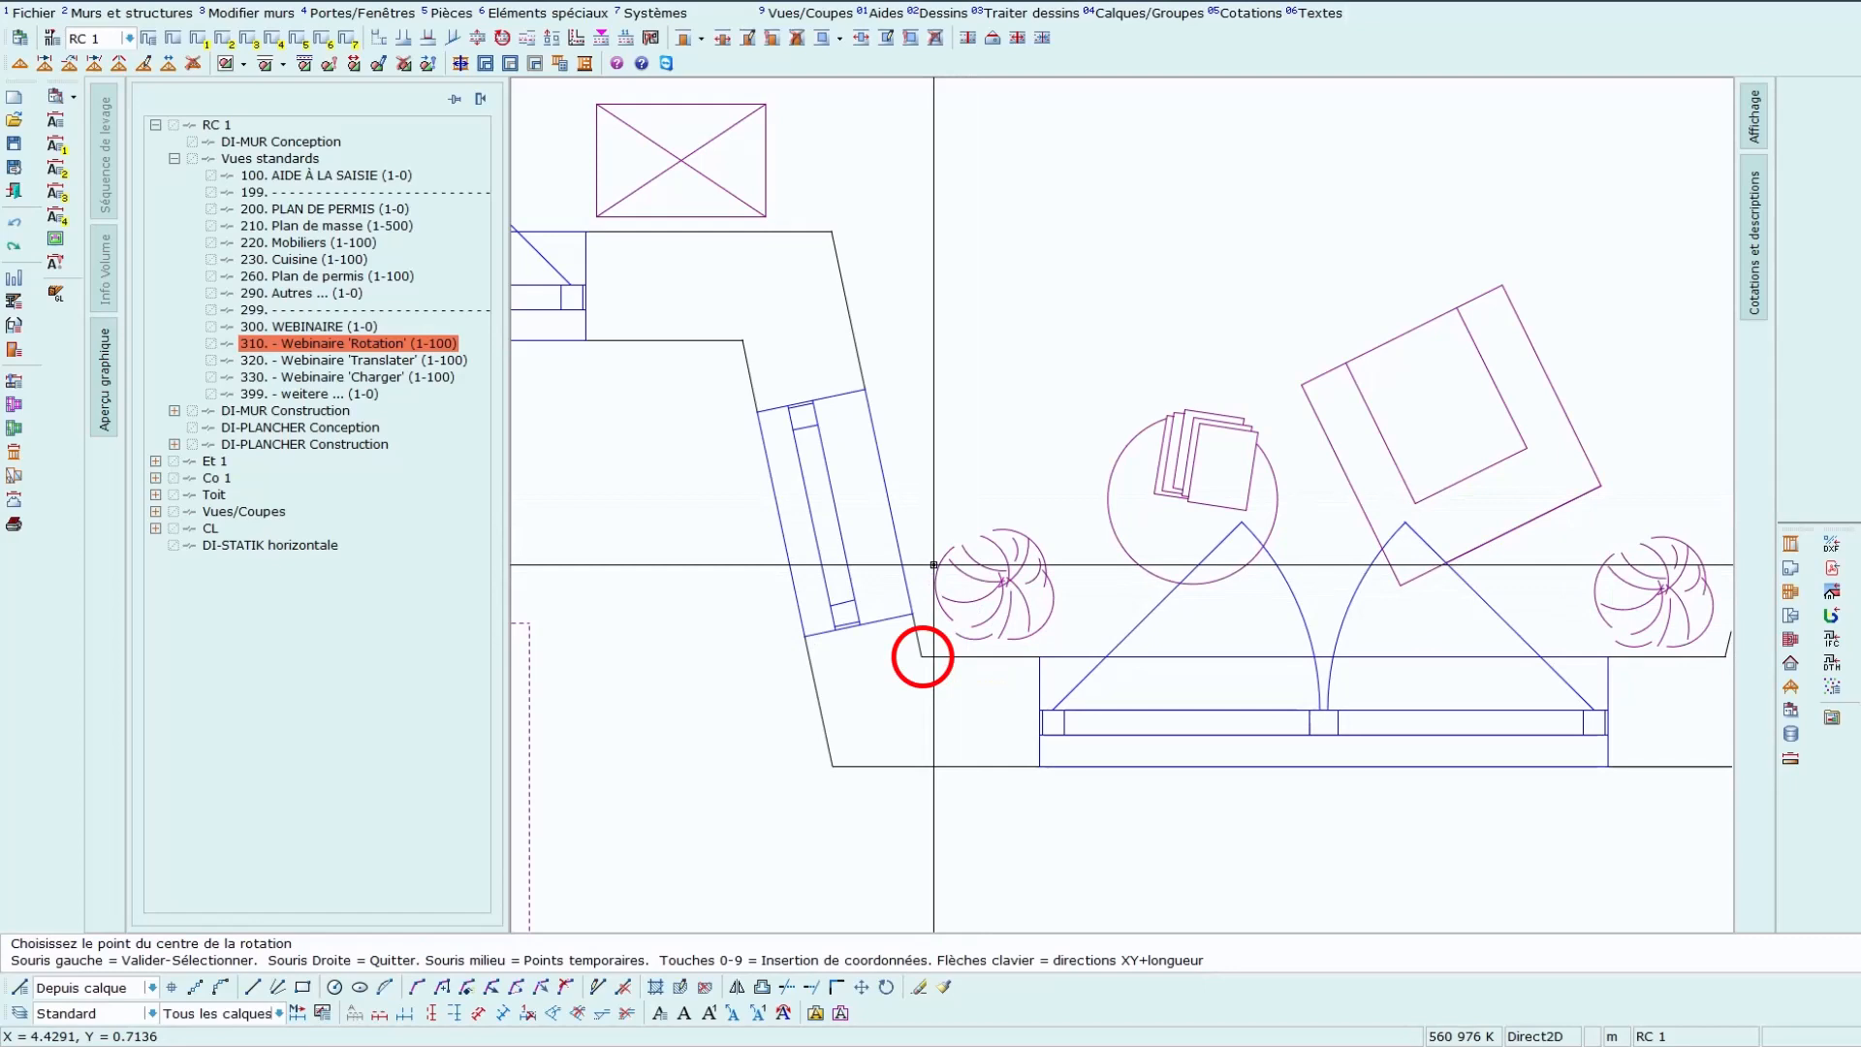
pyautogui.click(922, 658)
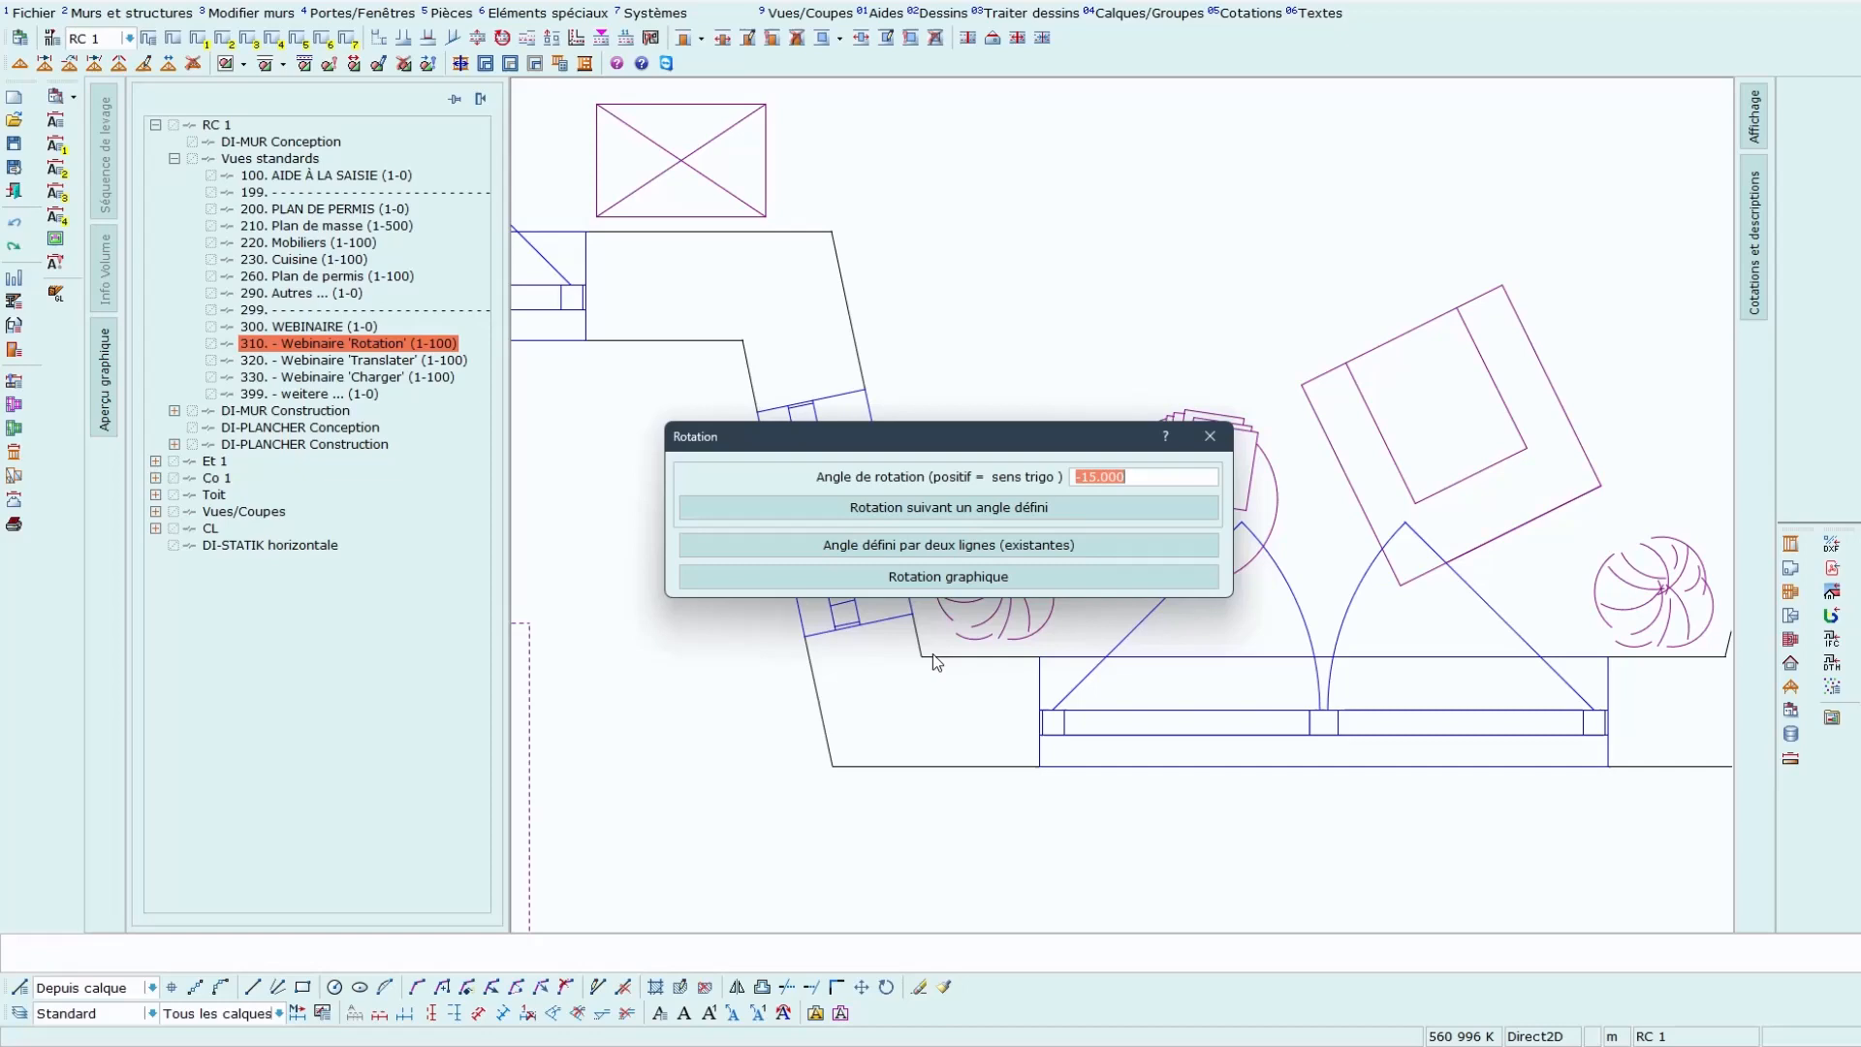
# Rotate the wall graphically from its inner edge to the rotation centre's vertical projection on the adjoining horizontal wall's outer line
pyautogui.click(928, 576)
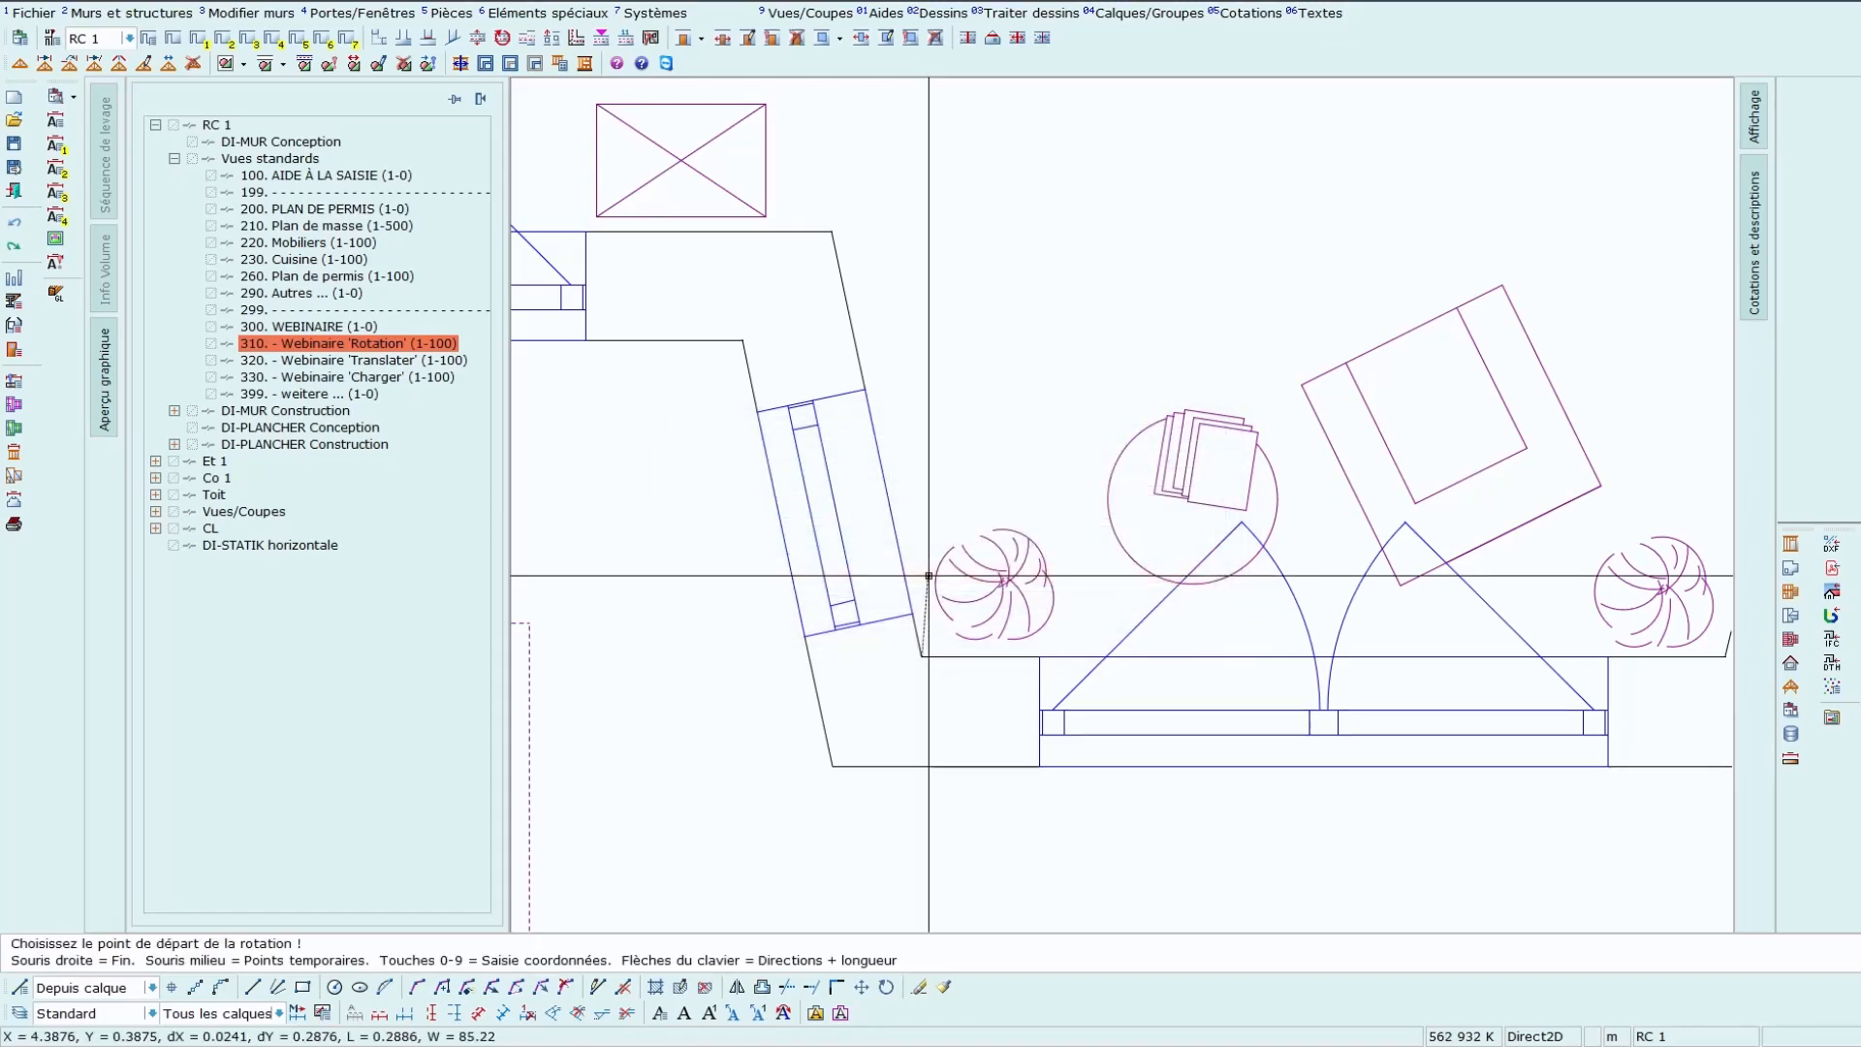
pyautogui.click(845, 286)
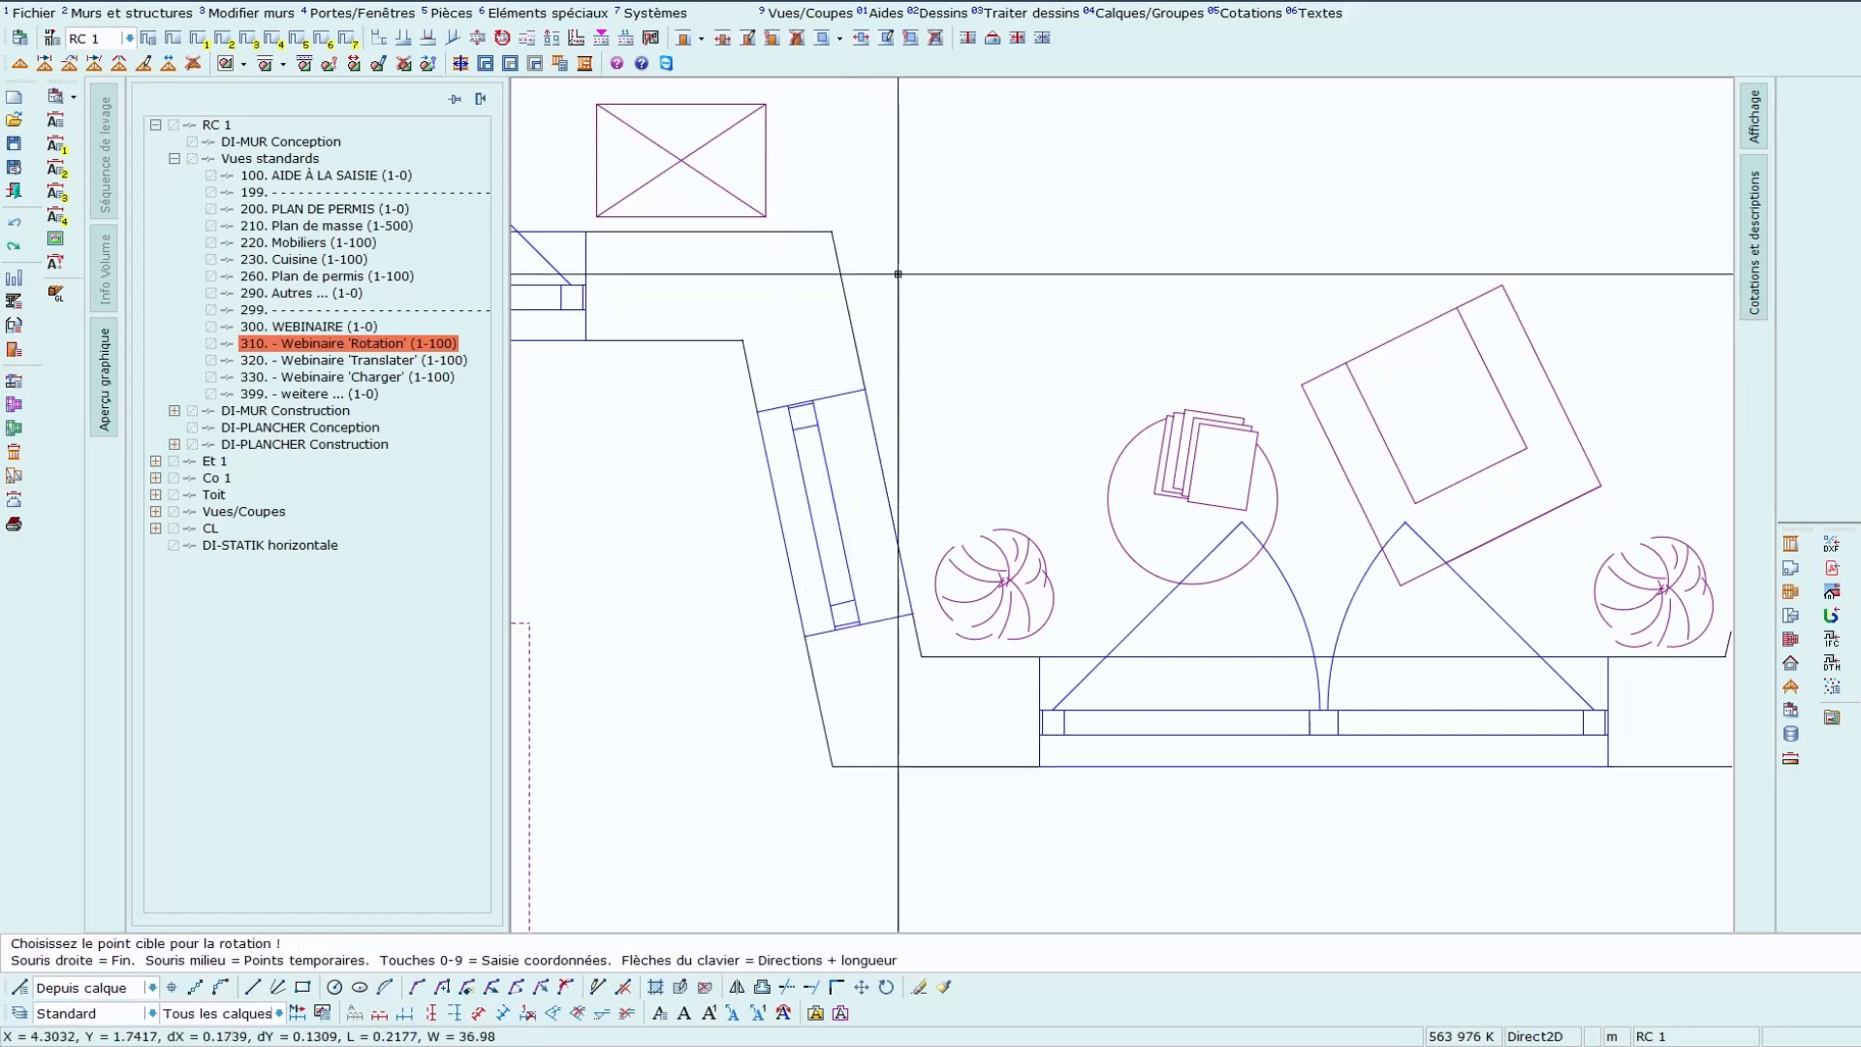
pyautogui.click(1247, 286)
pyautogui.middleClick(1246, 286)
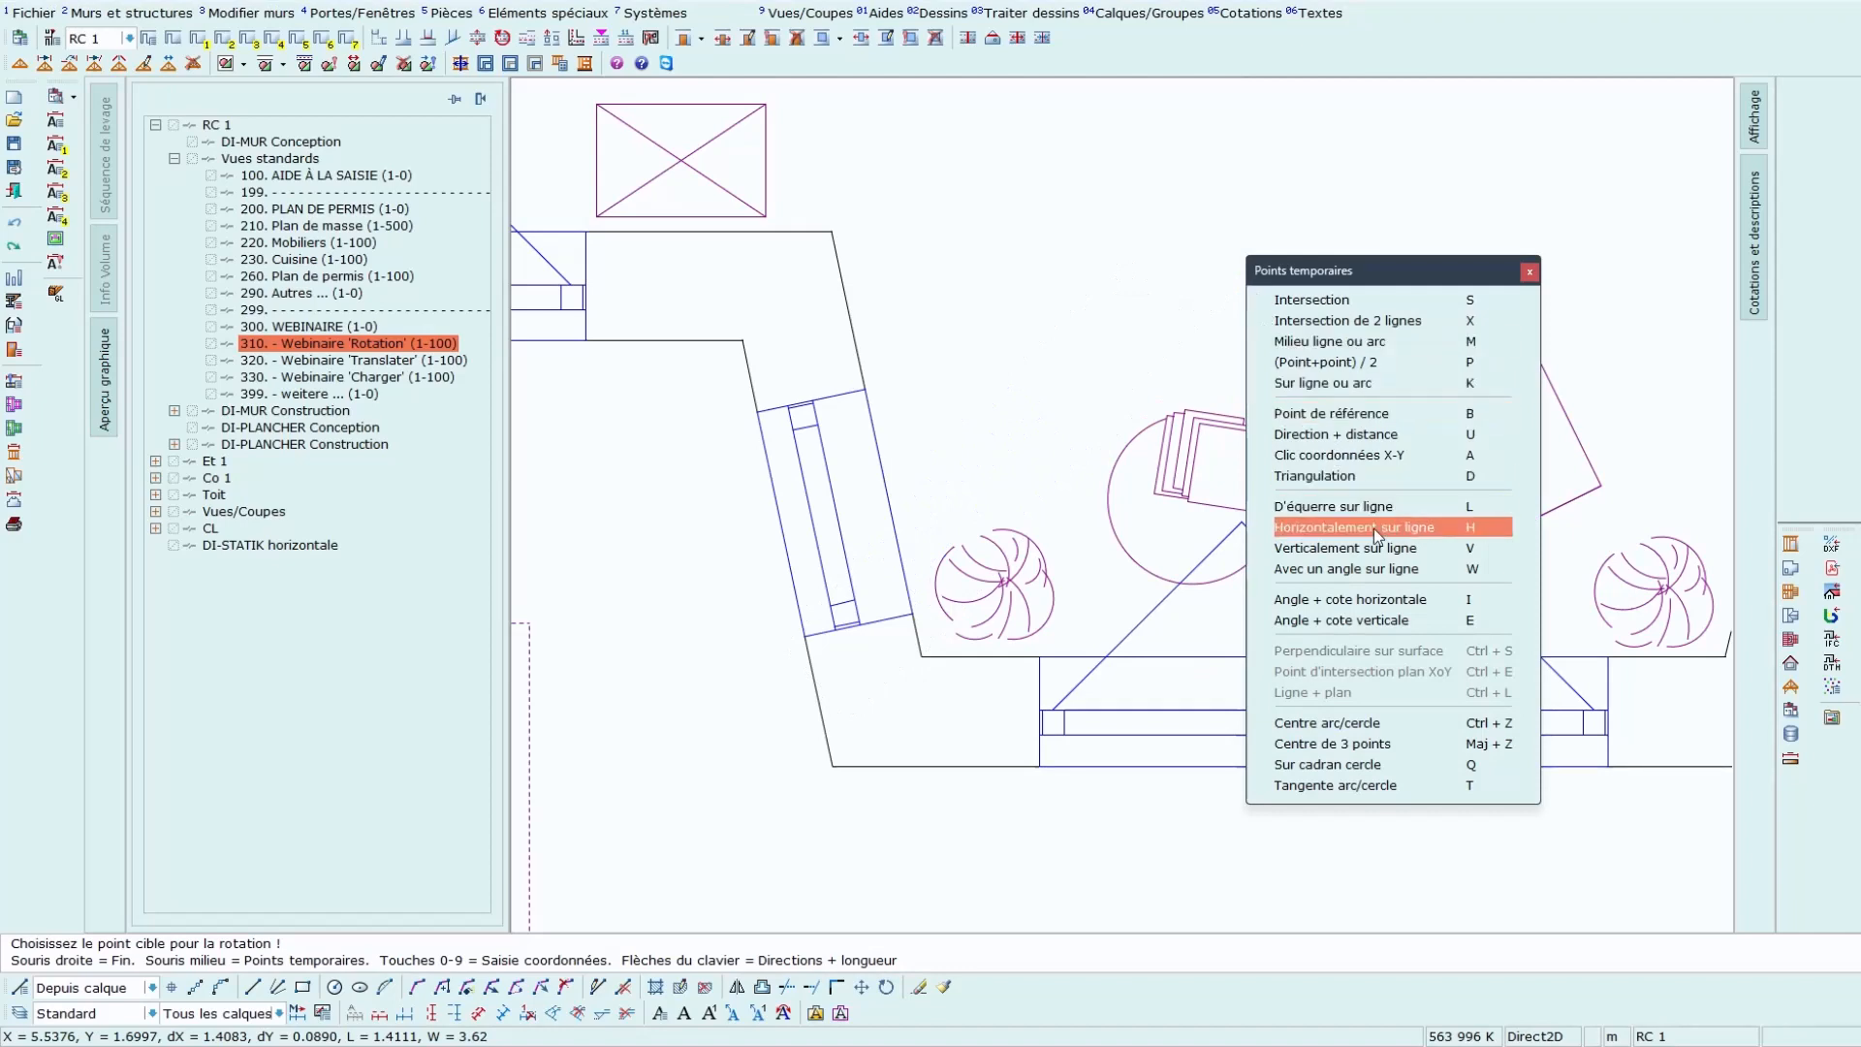
pyautogui.click(1448, 549)
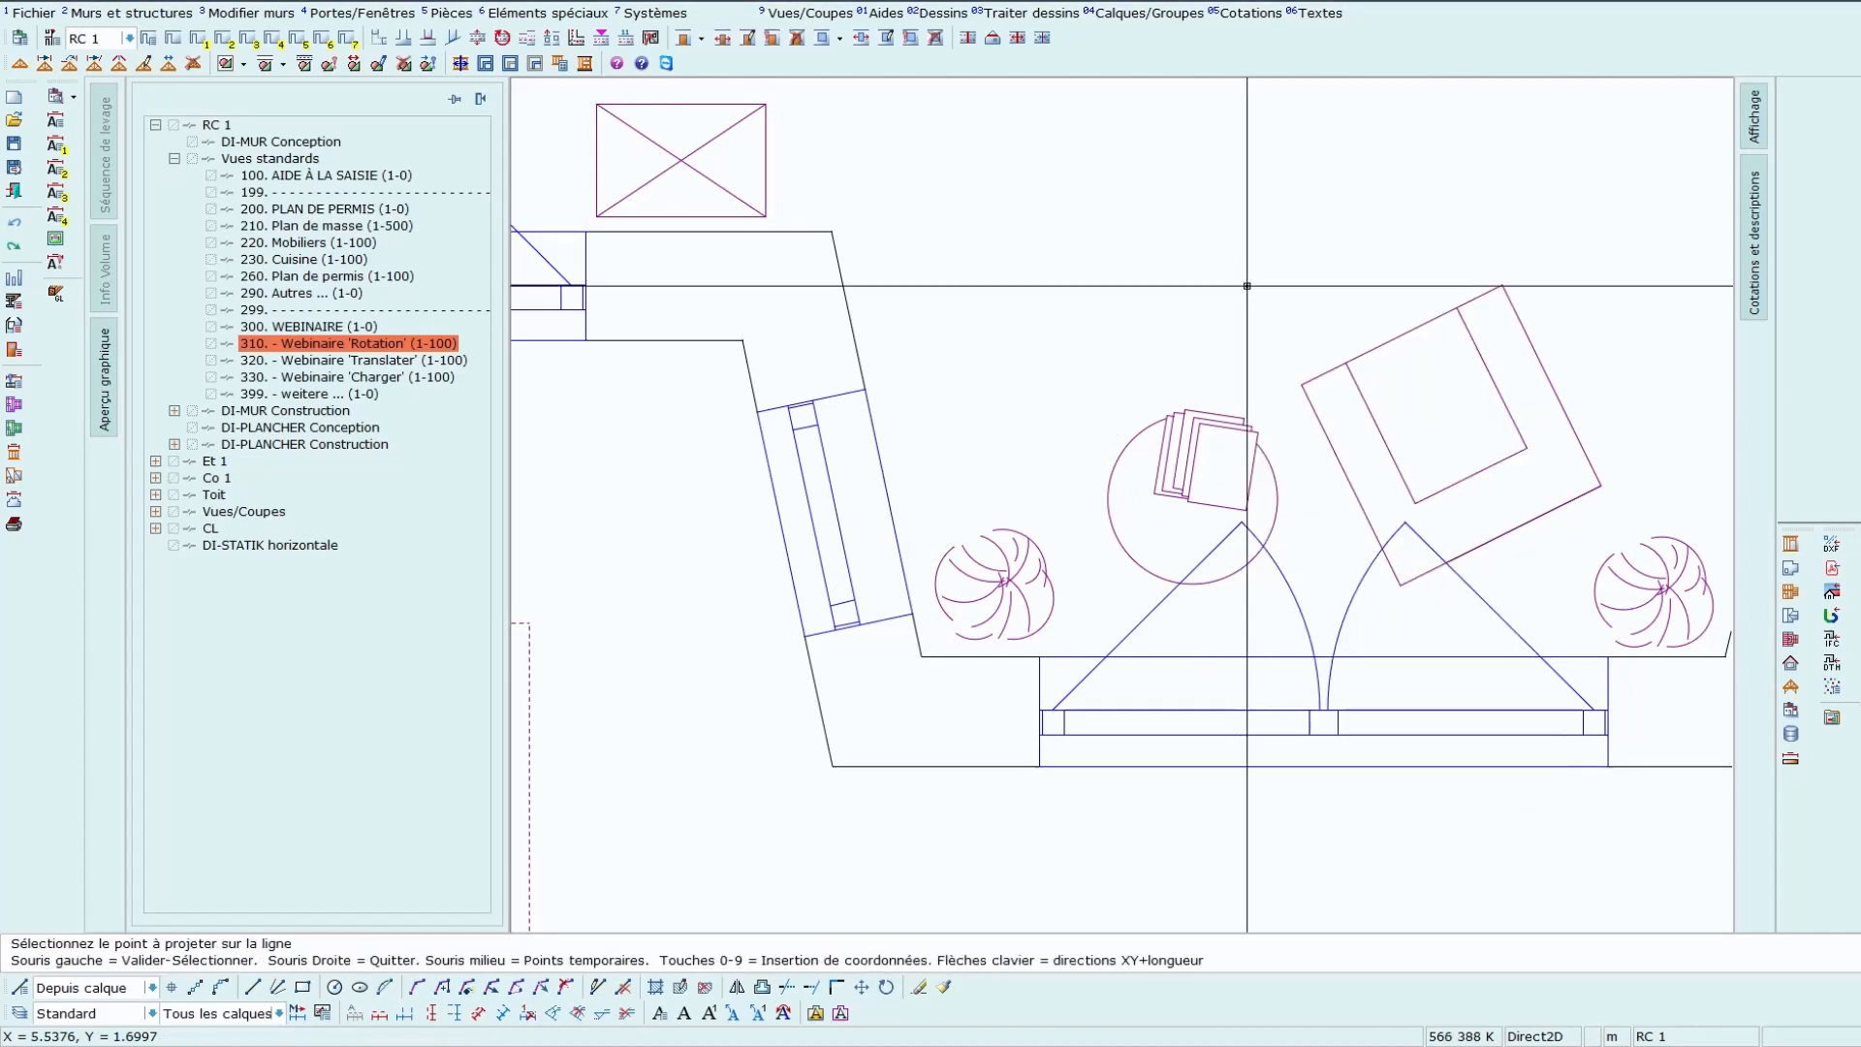
pyautogui.click(921, 657)
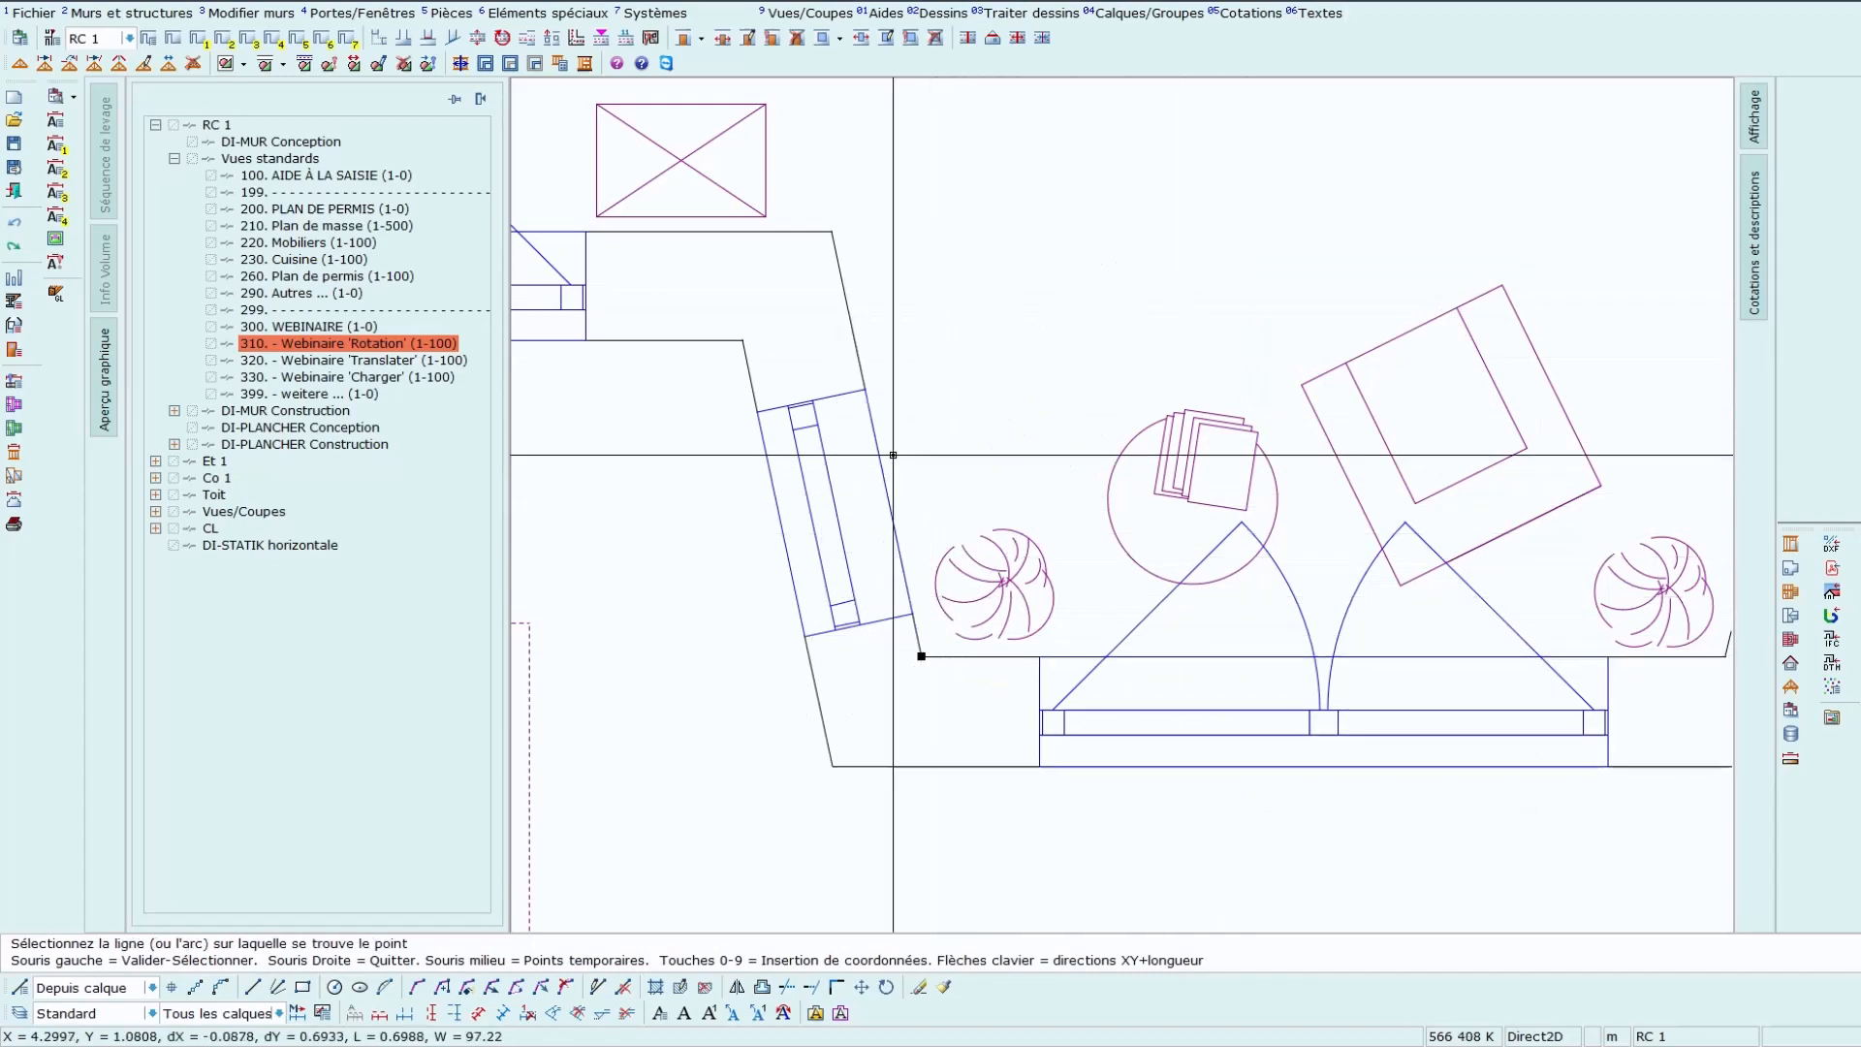
pyautogui.click(694, 340)
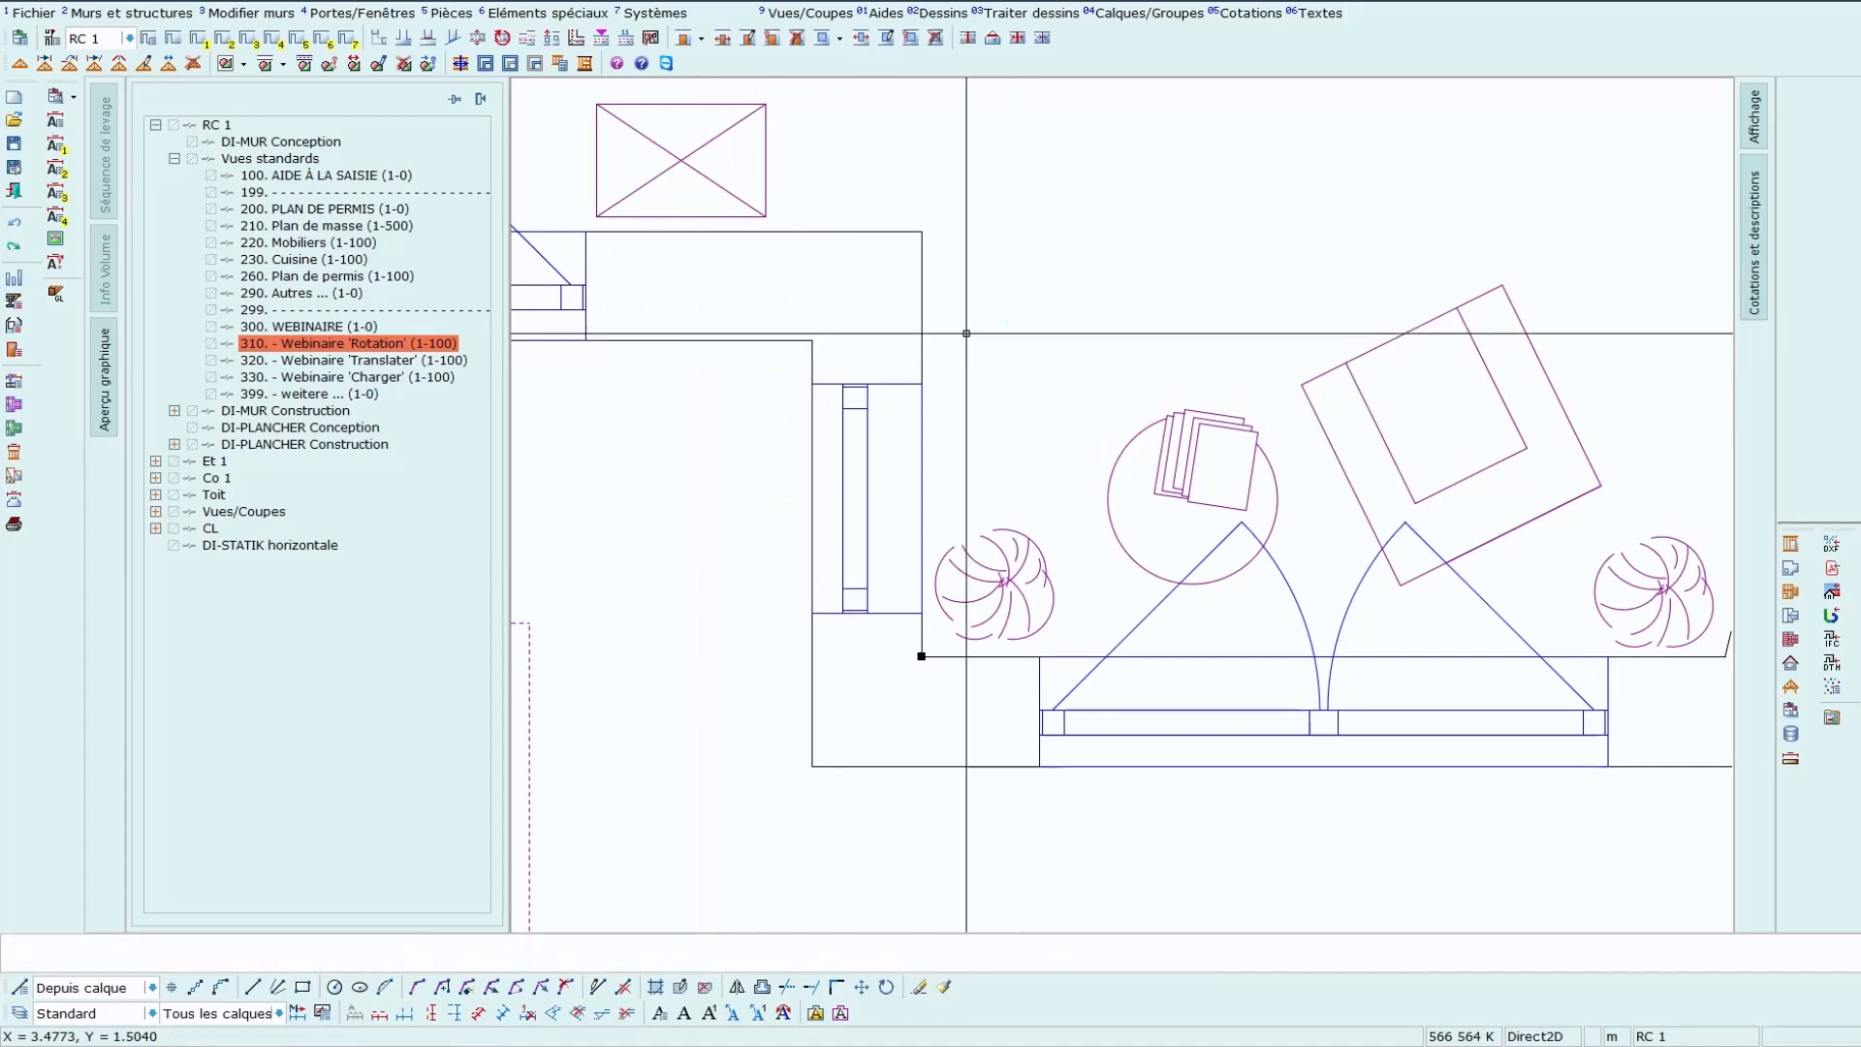
# Open the upper floor Et 1 standard view "310. - Webinaire 'Rotation' (1-100)"
pyautogui.click(155, 462)
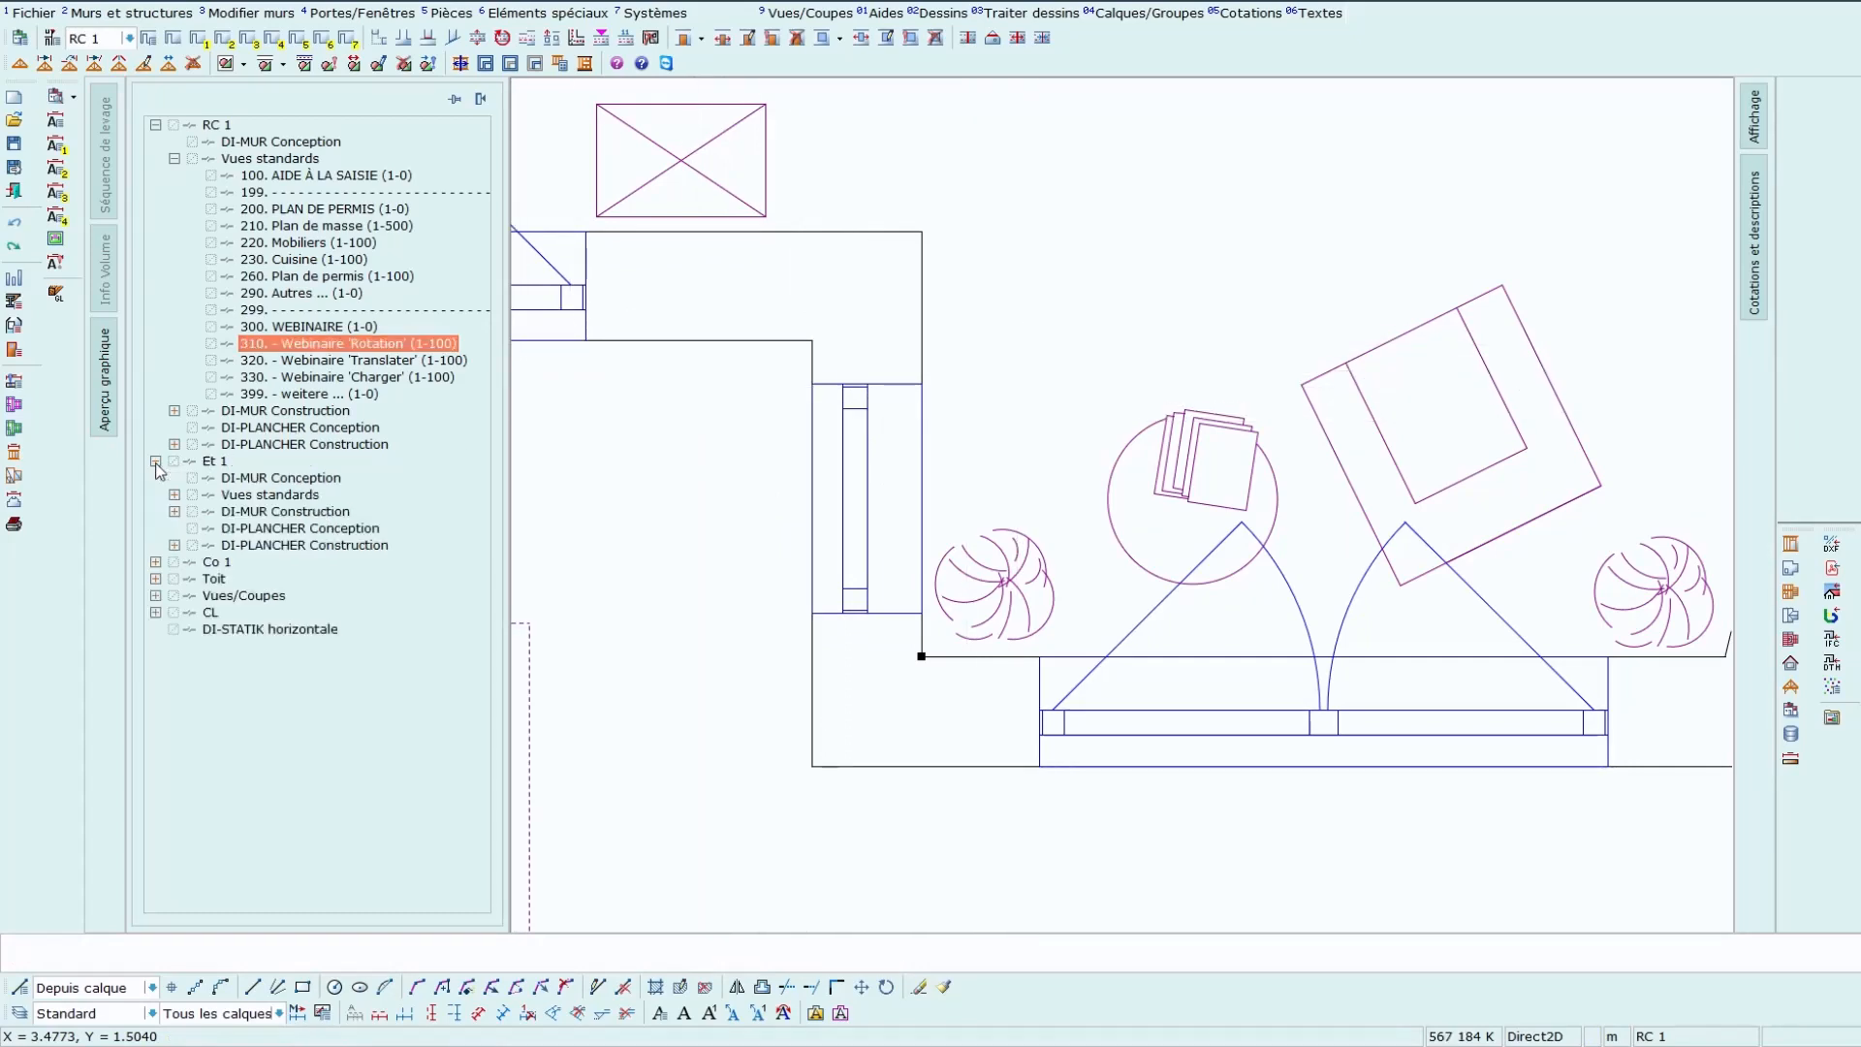
pyautogui.click(174, 494)
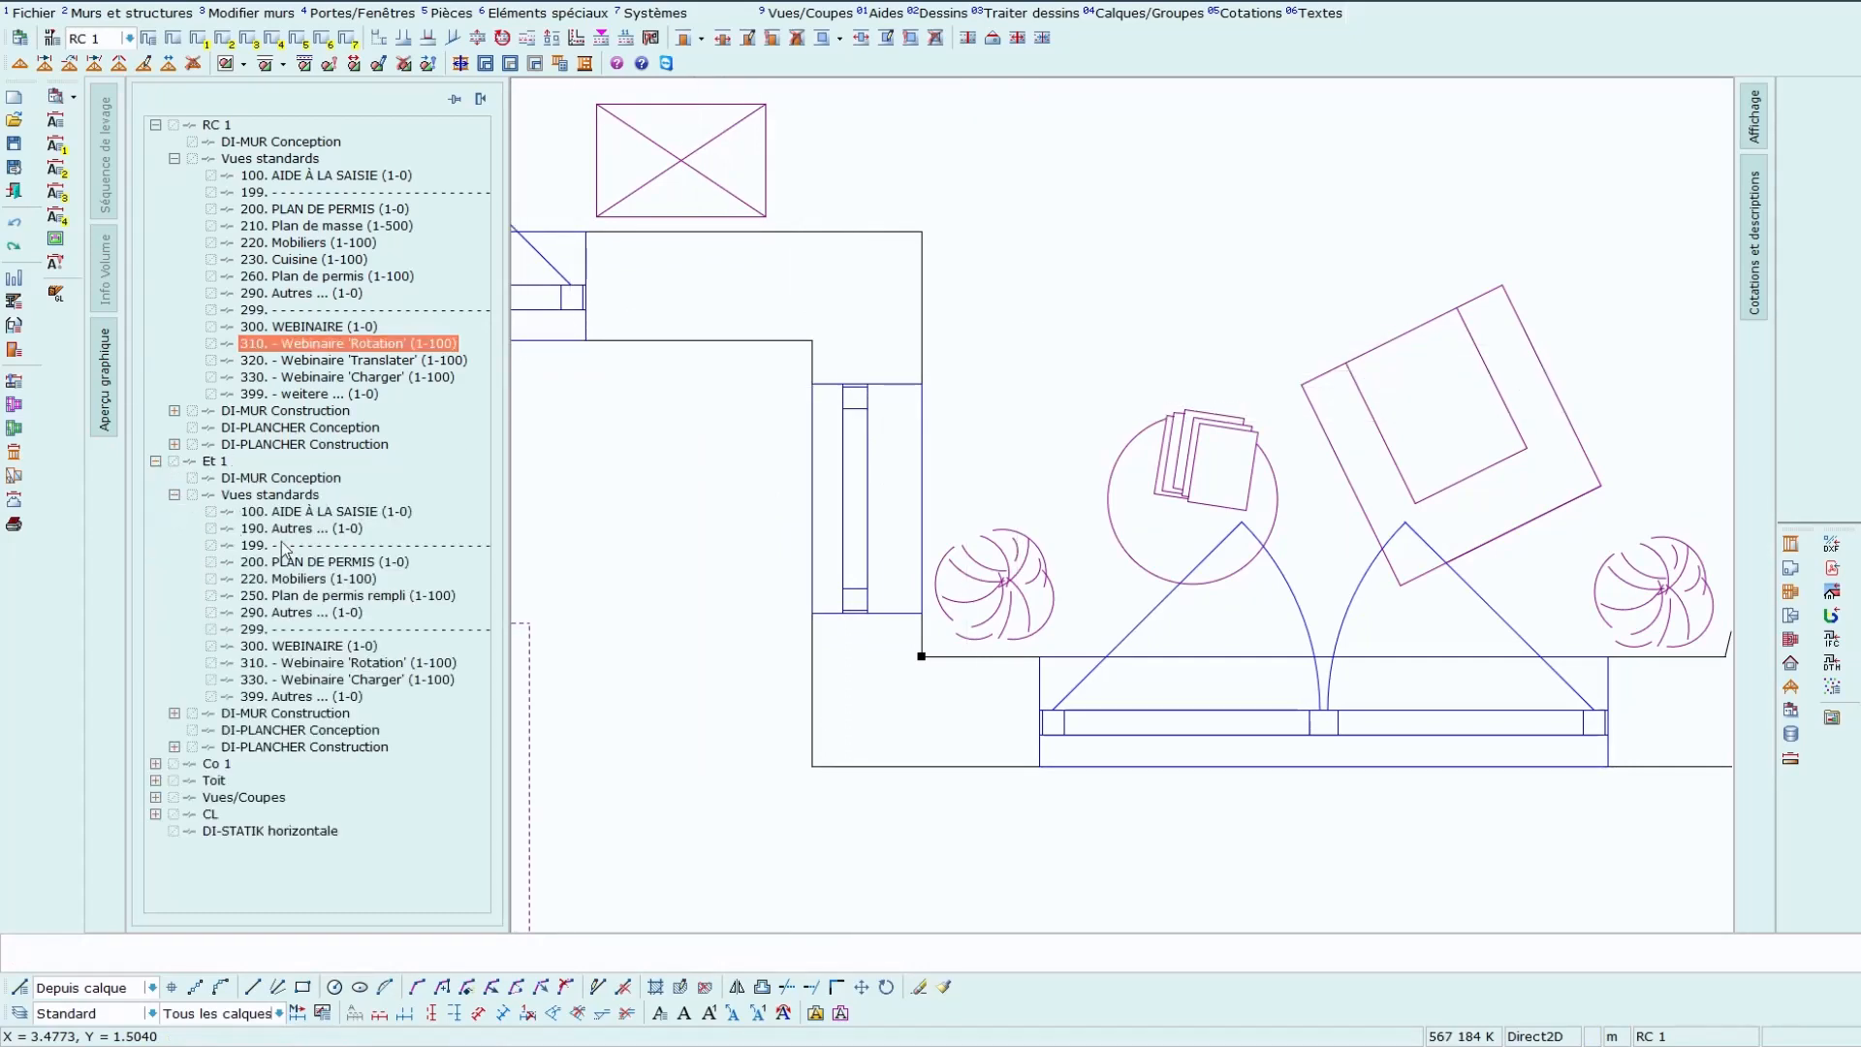
pyautogui.click(305, 664)
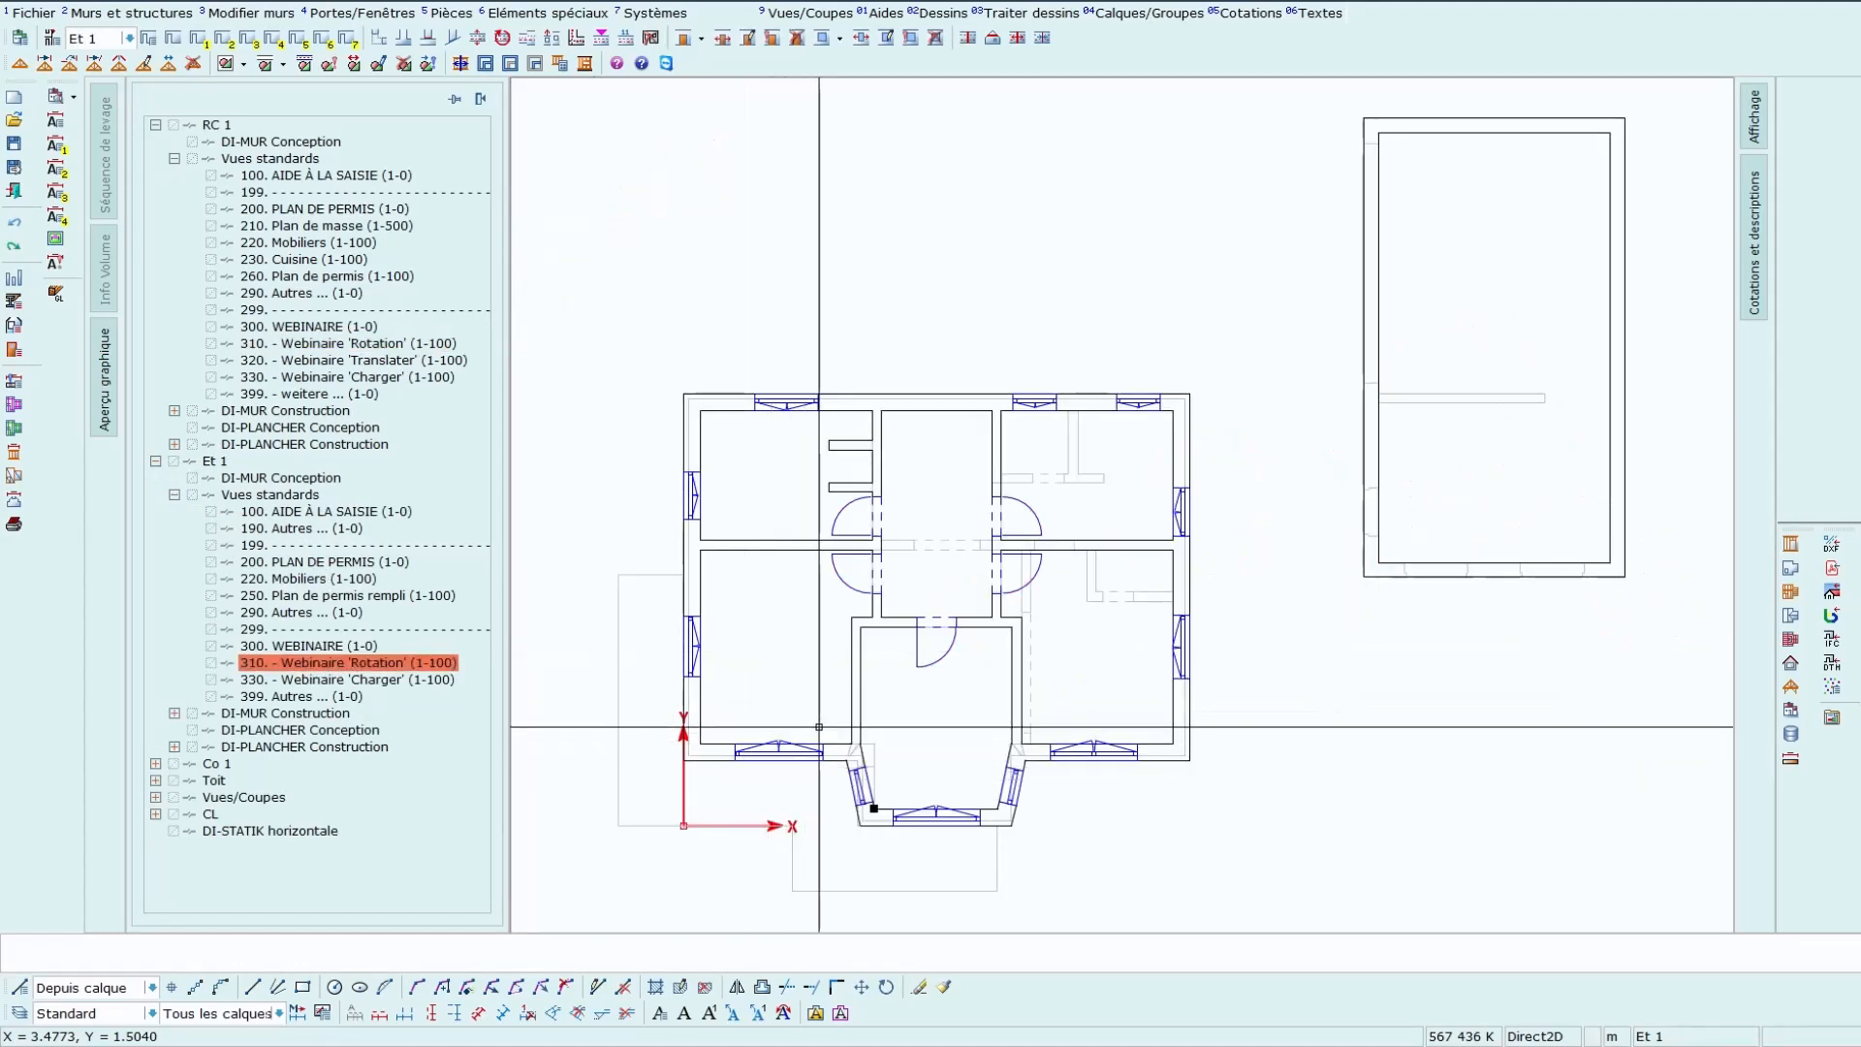
# Rotate the upper floor's left slanted bay wall about its lower inner corner by the angle between its inner edge and the vertical grey reference line
pyautogui.moveTo(817, 724); pyautogui.dragTo(912, 841)
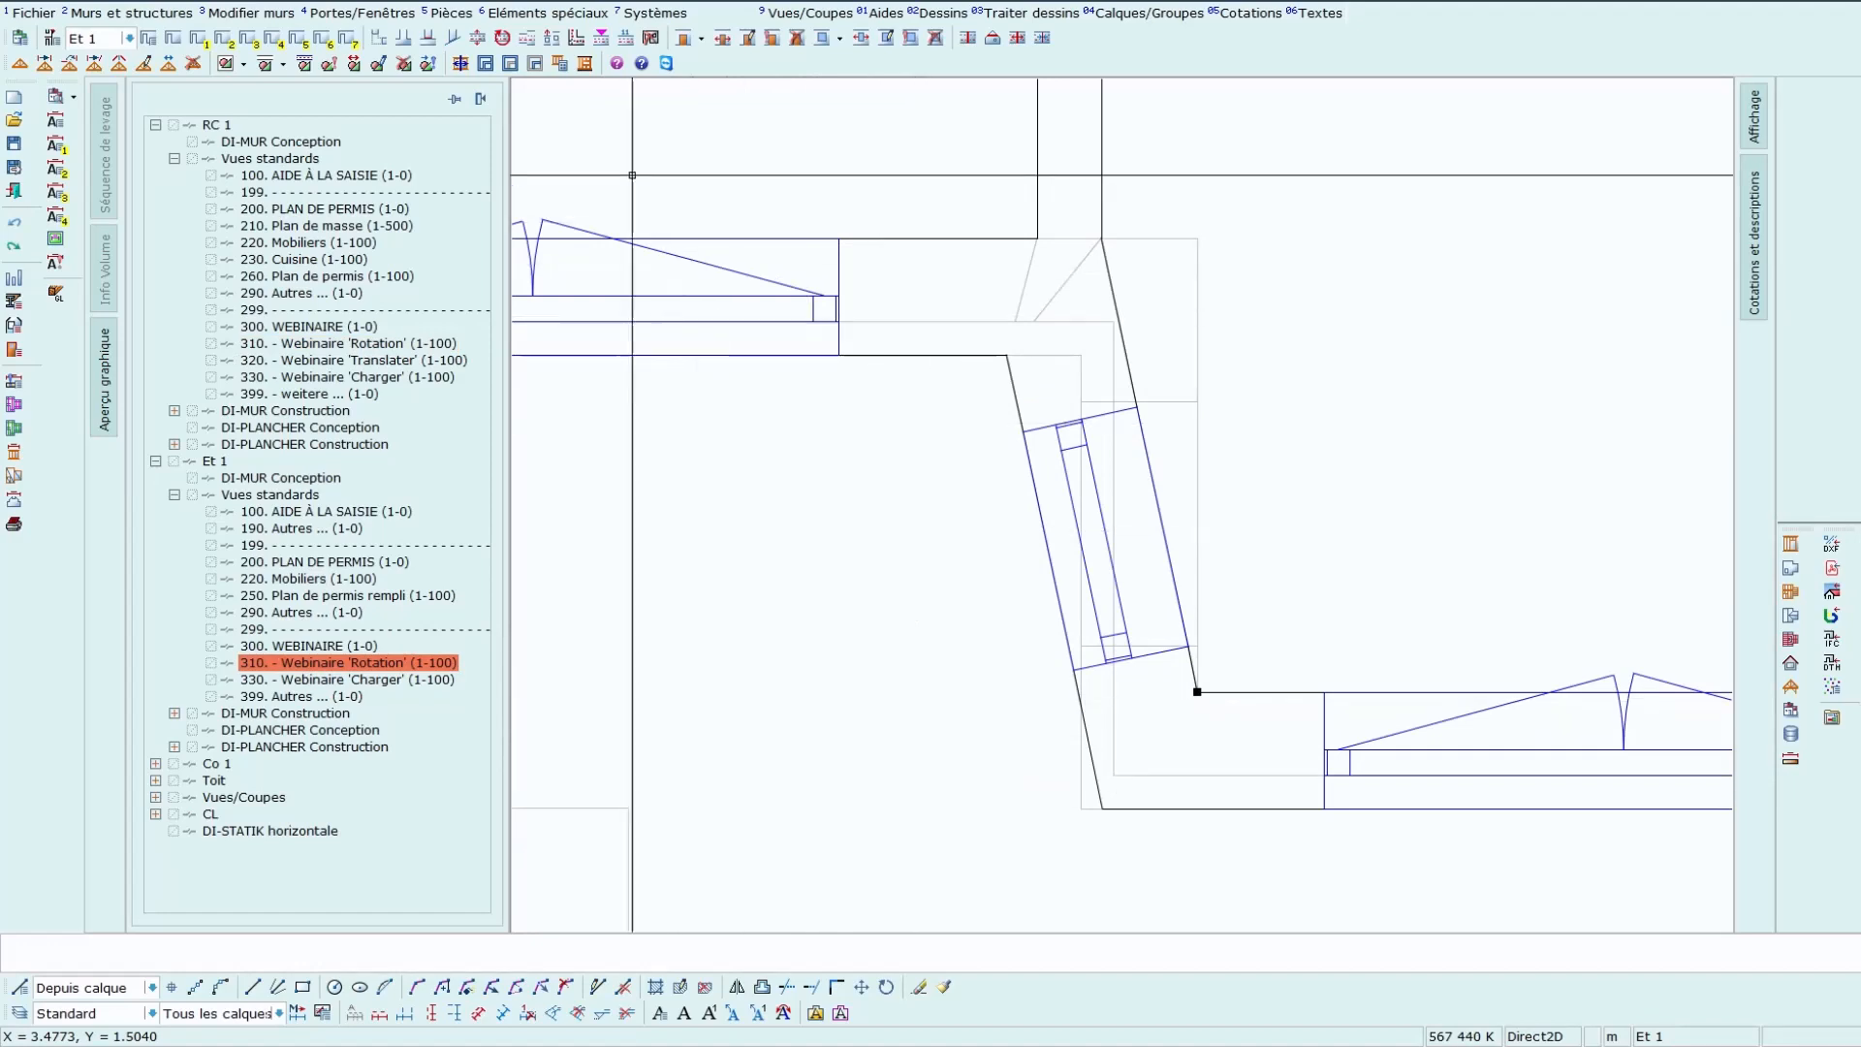
pyautogui.click(503, 39)
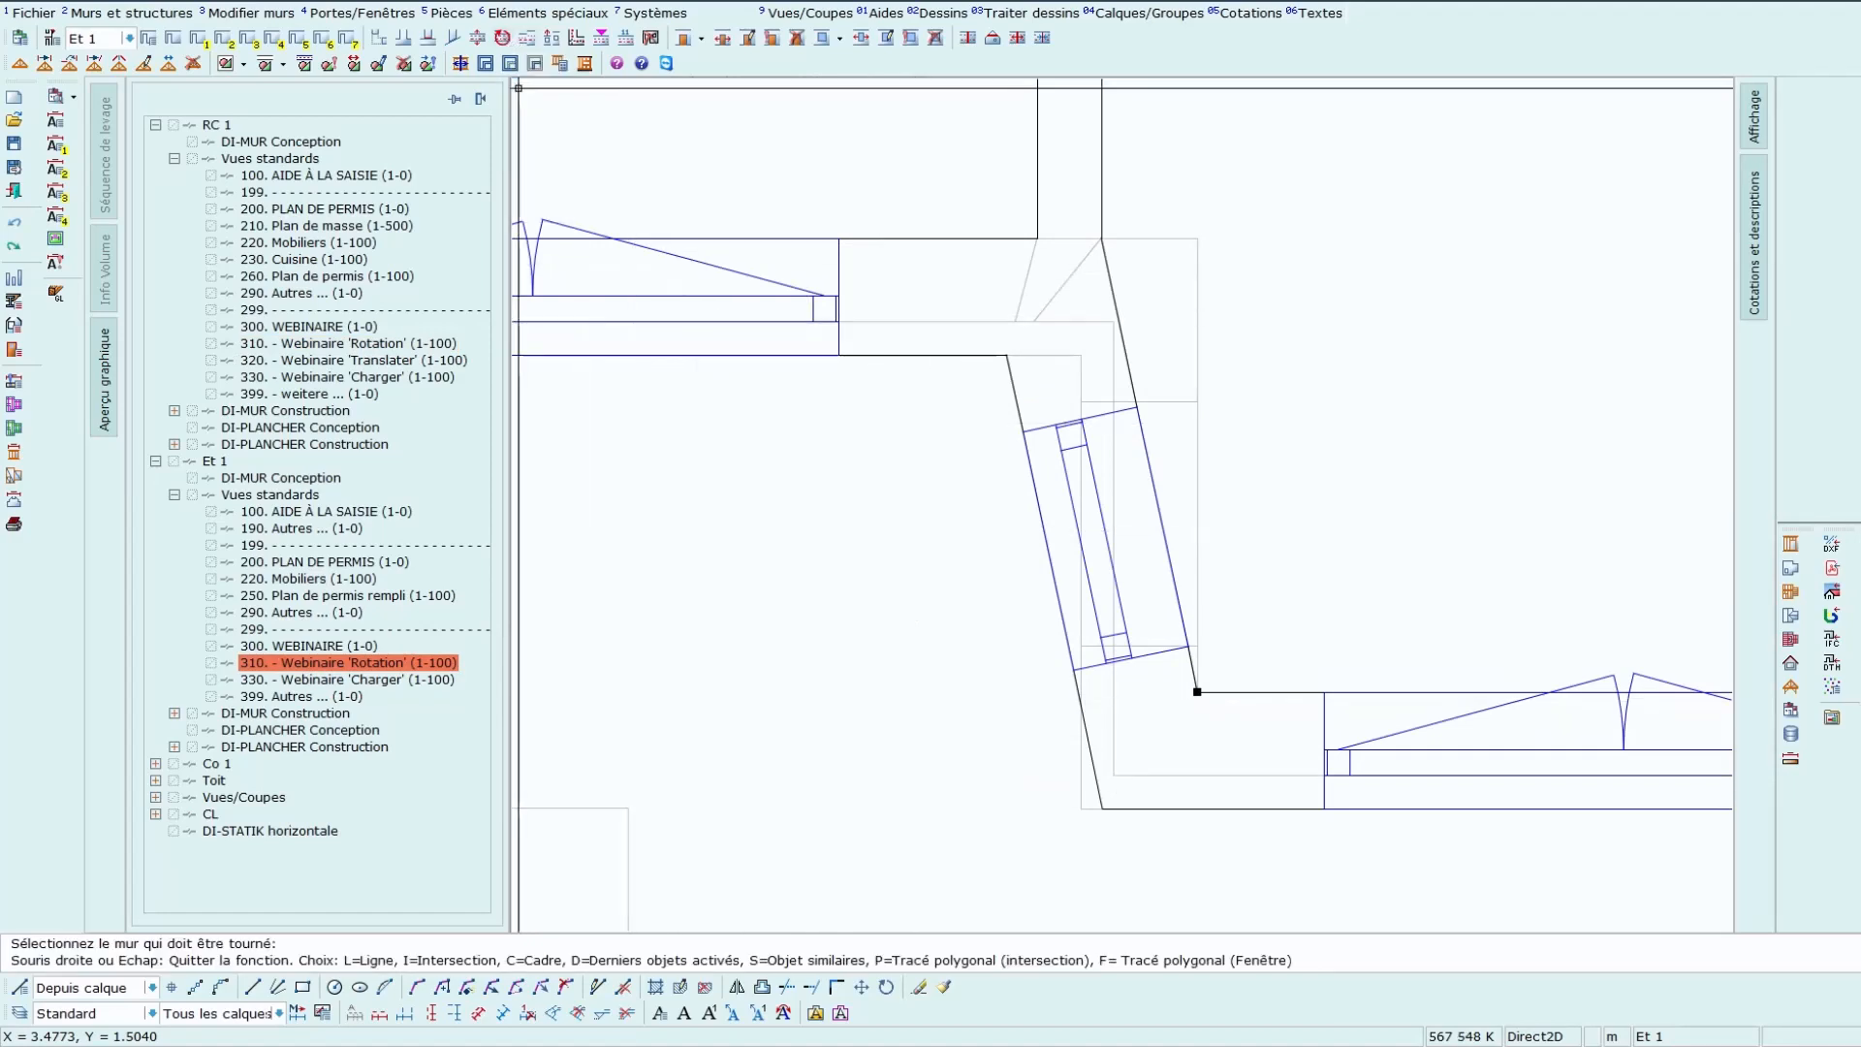
pyautogui.click(1128, 372)
pyautogui.click(1129, 375)
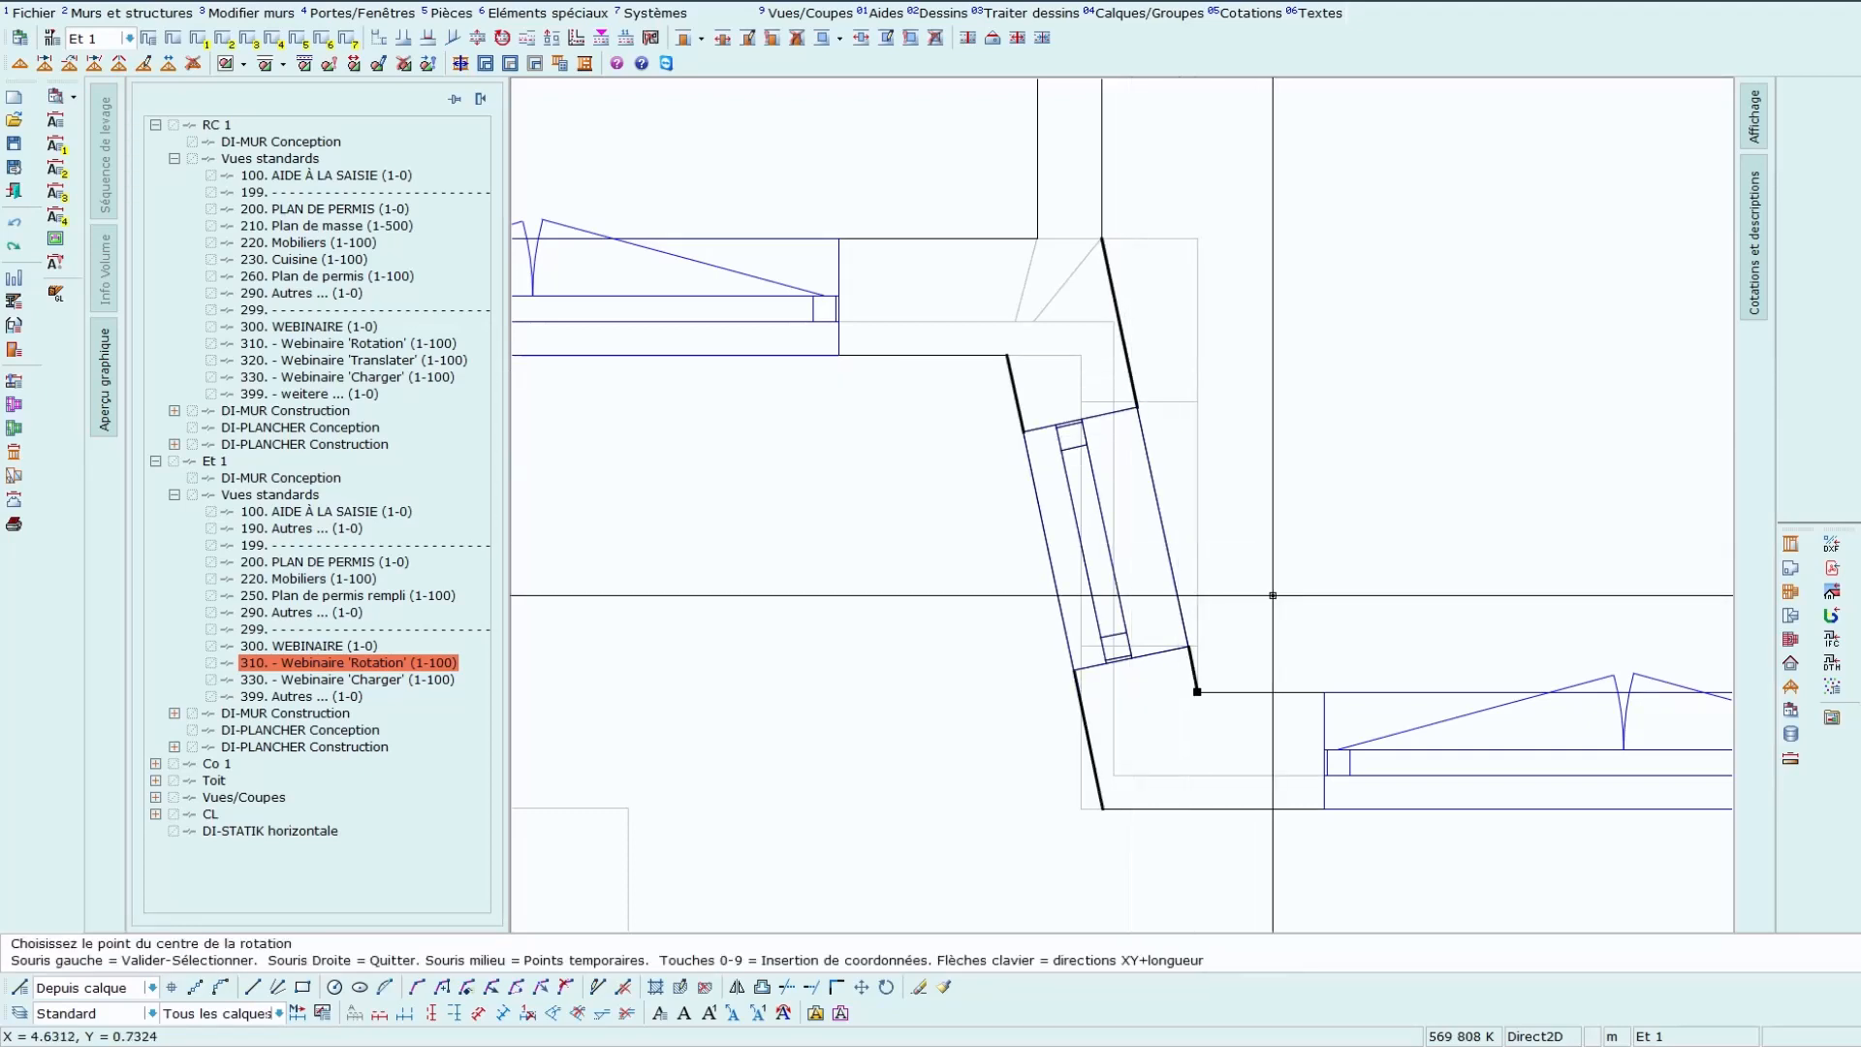
pyautogui.click(1199, 693)
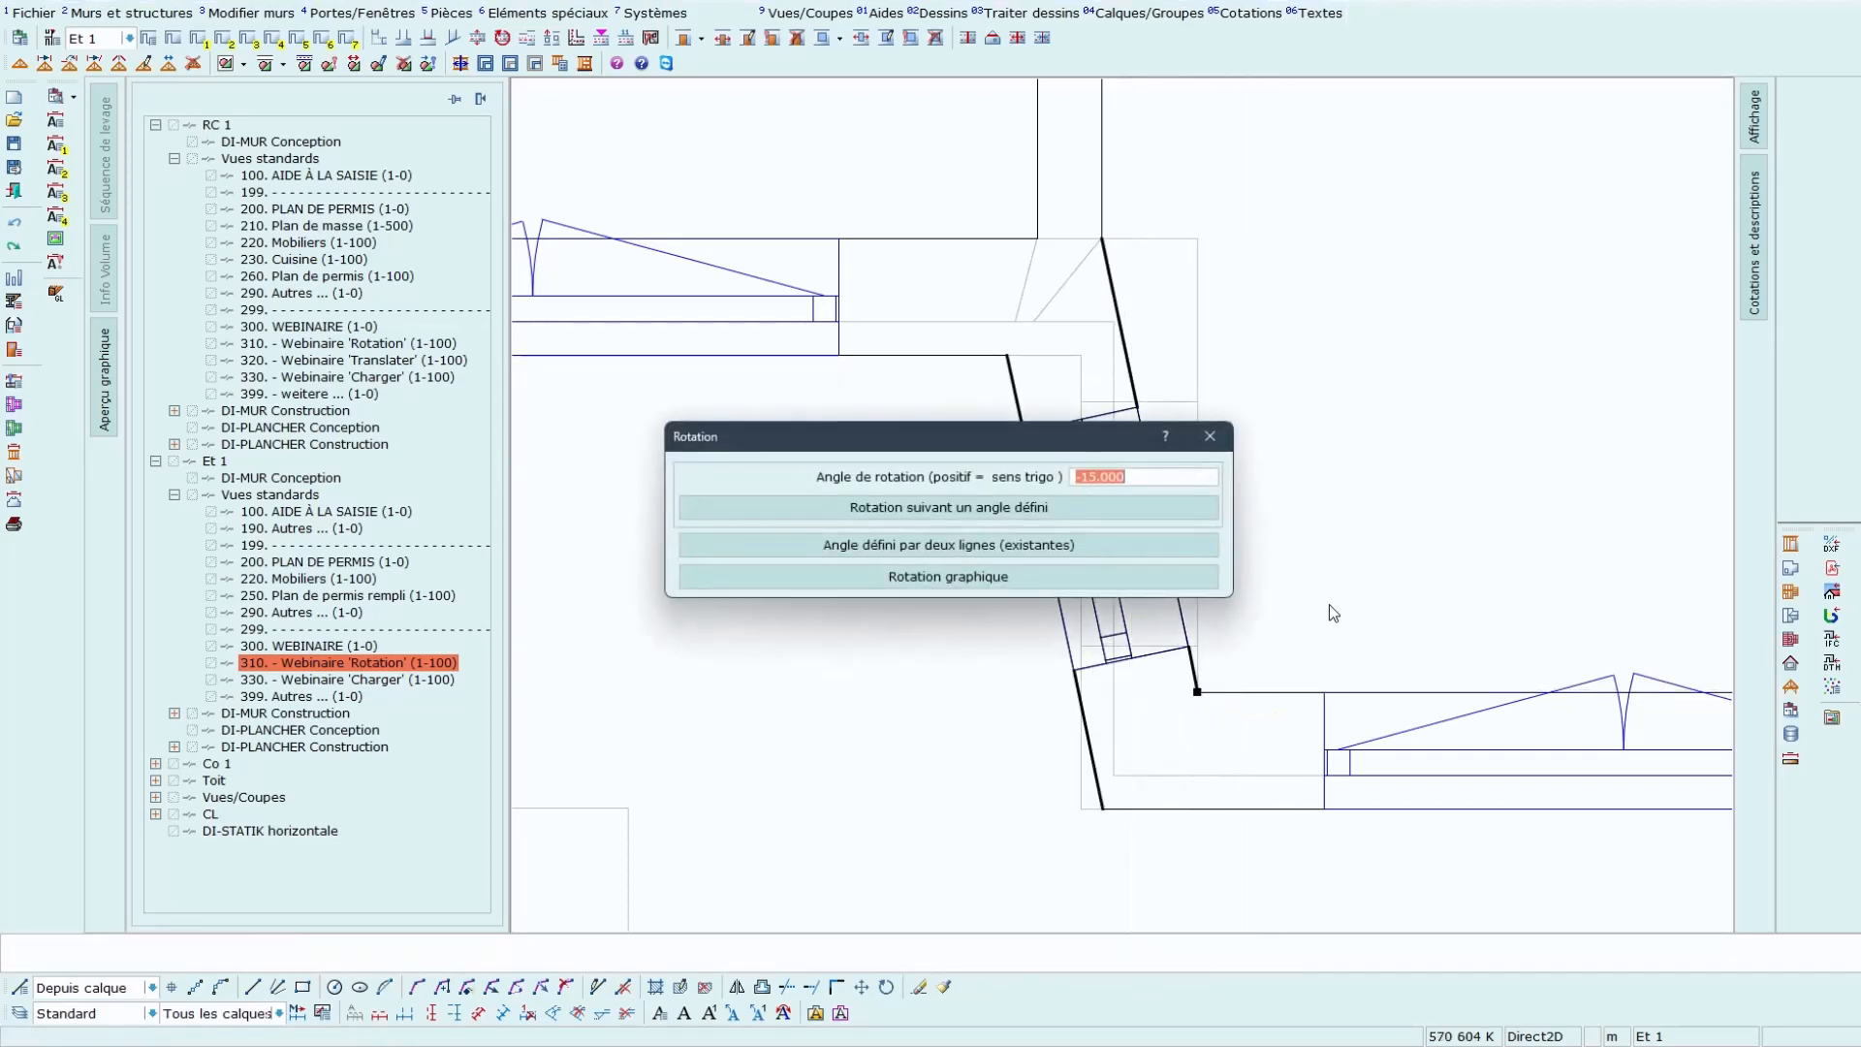
pyautogui.click(1184, 551)
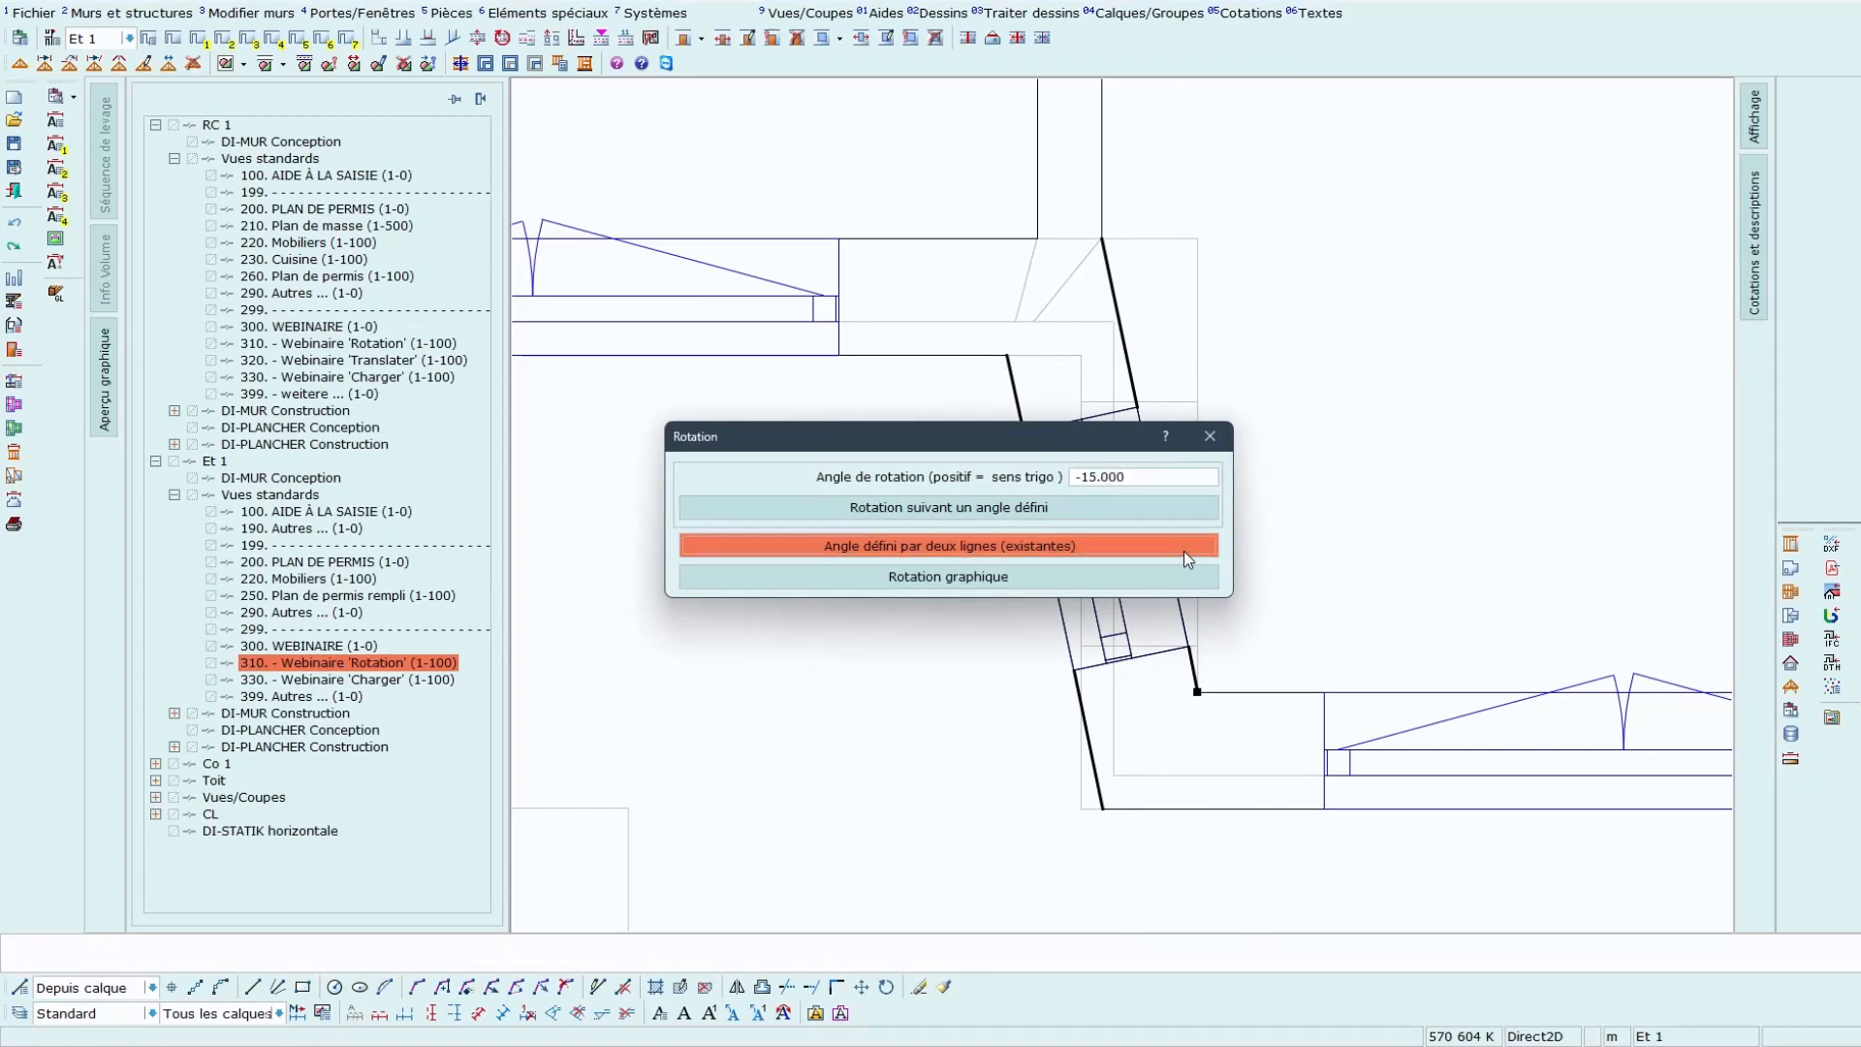
pyautogui.click(1158, 501)
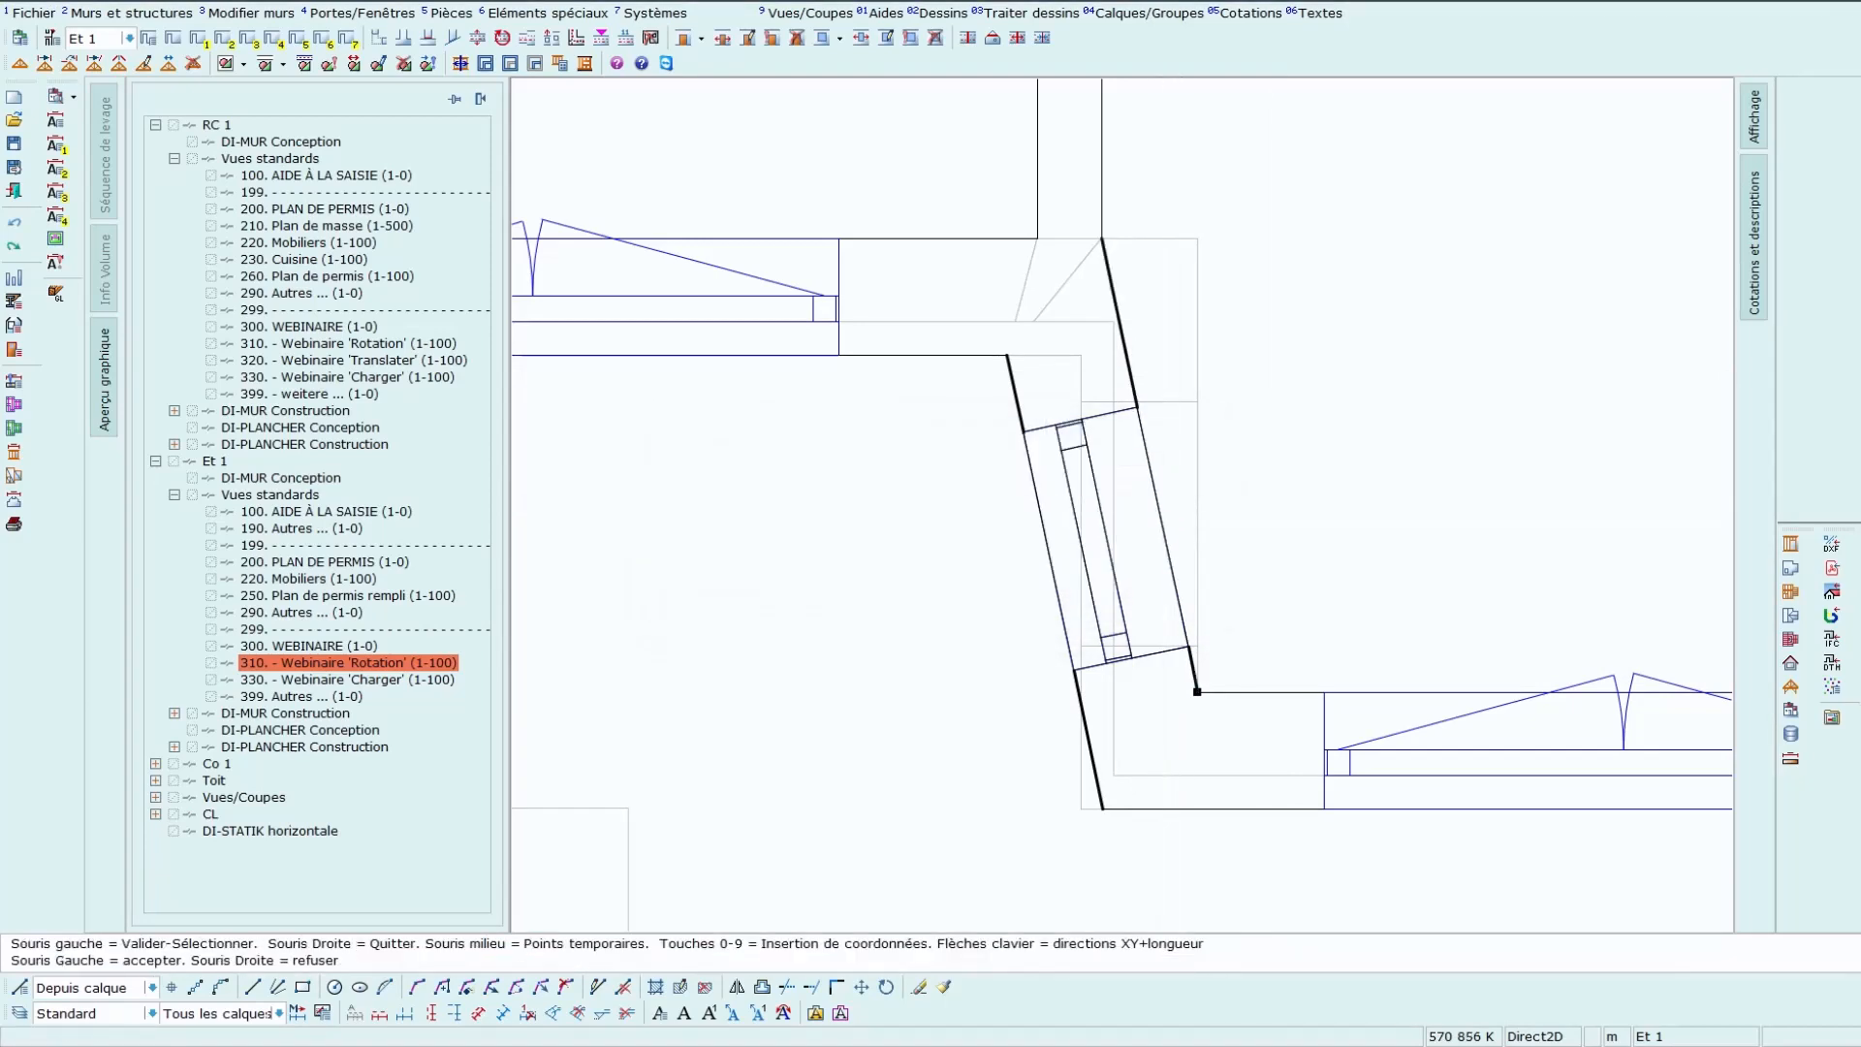
pyautogui.click(1198, 472)
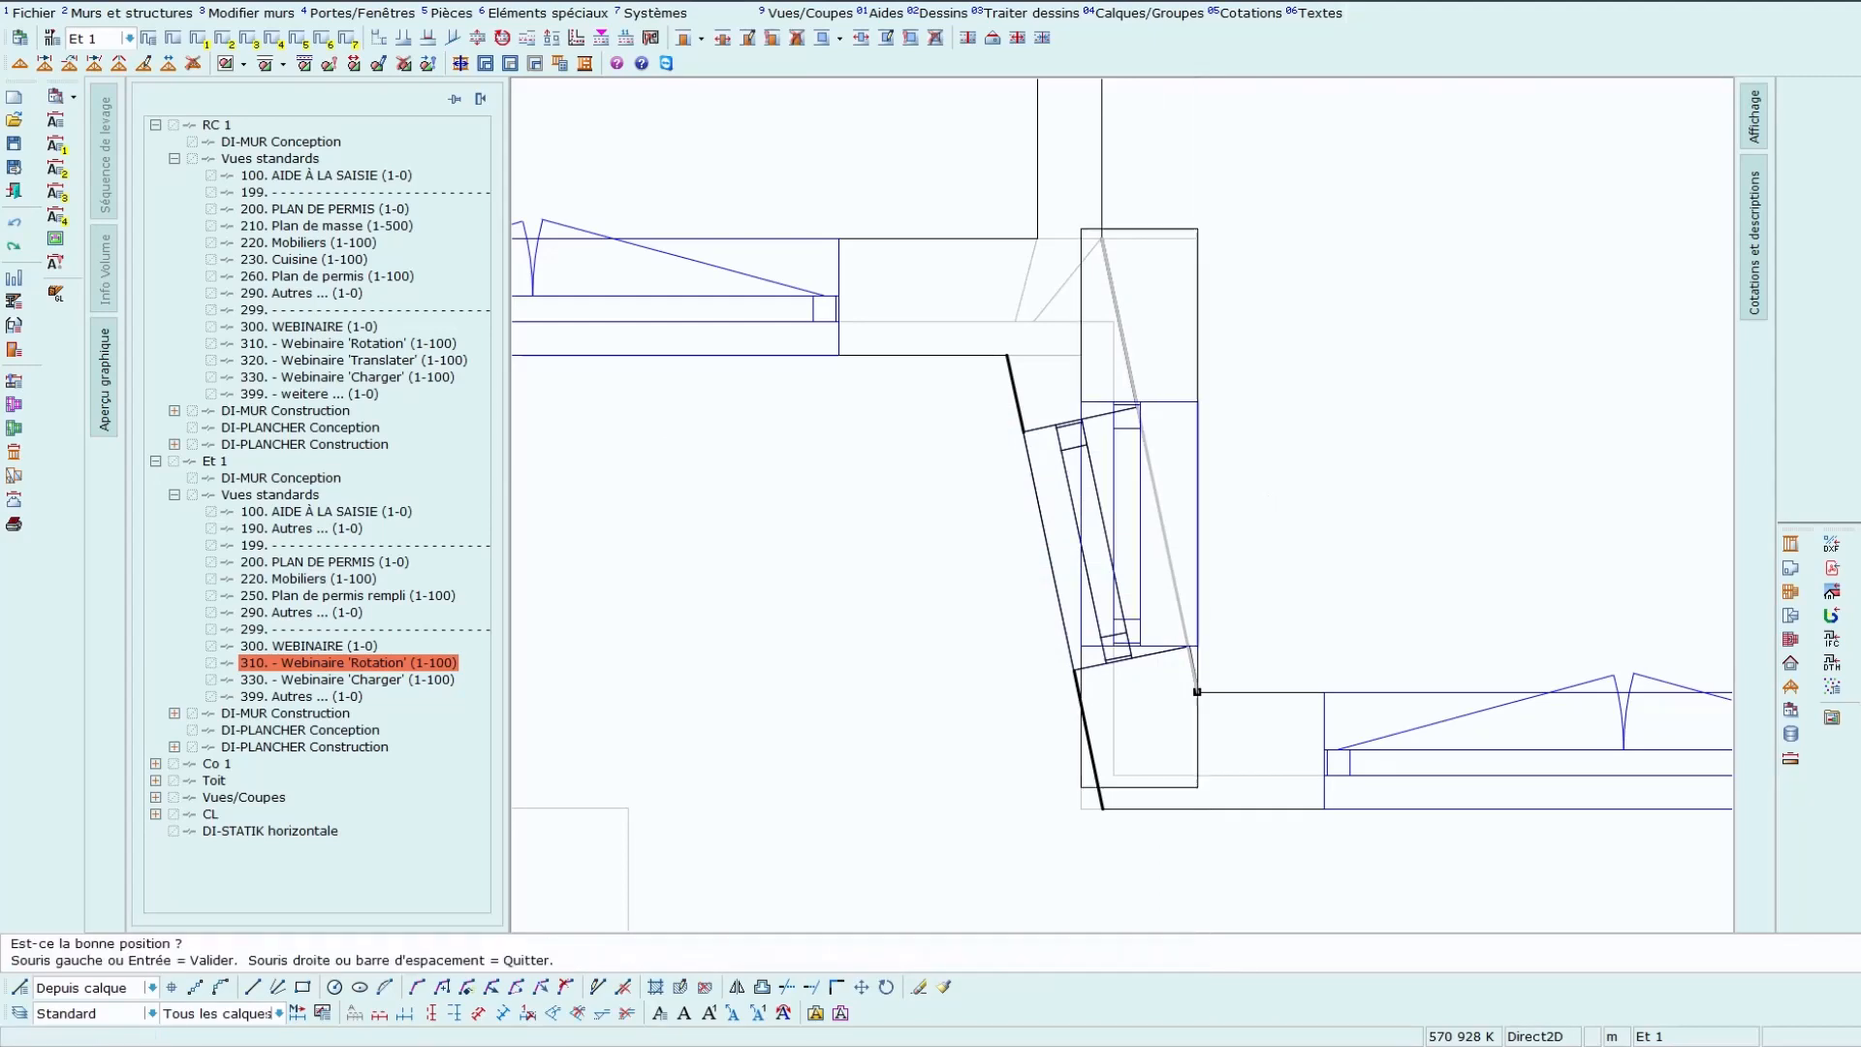
pyautogui.click(1197, 692)
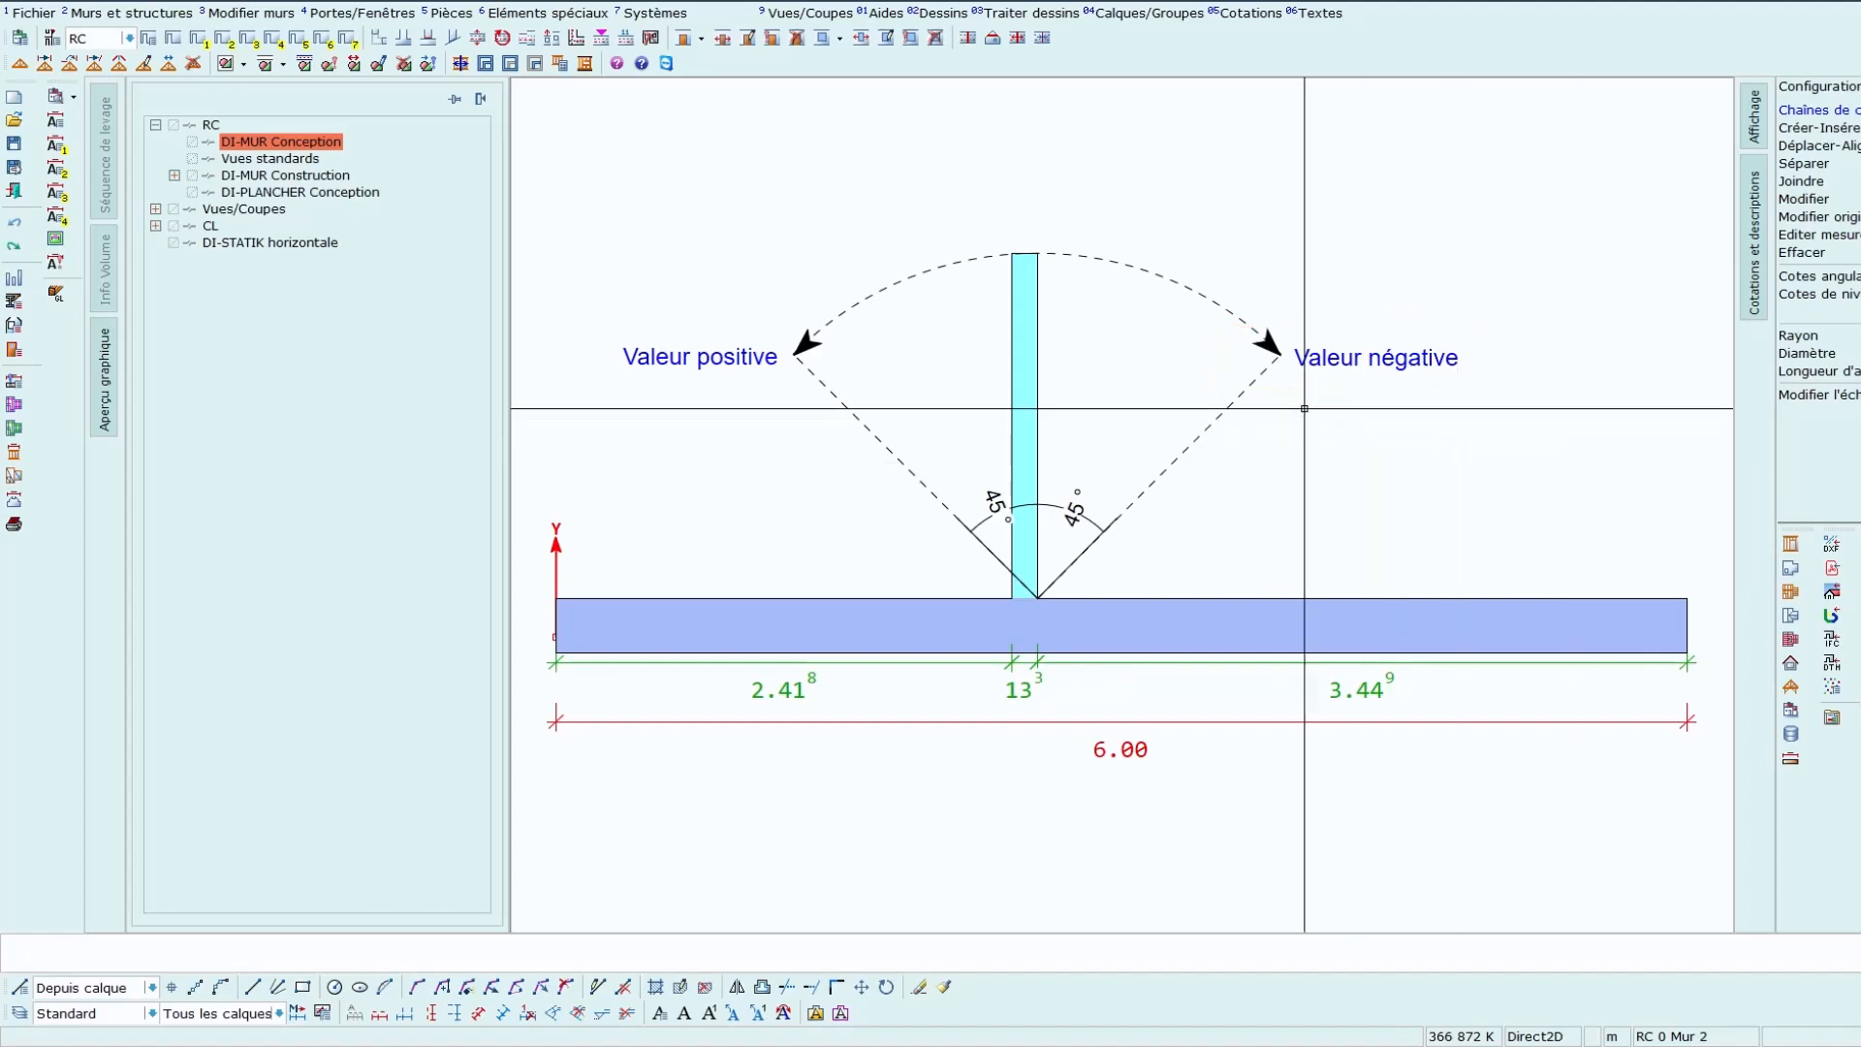
# Try to rotate the cyan upright wall by -60° about its base corner where the dashed angle lines meet
pyautogui.rightClick(1029, 393)
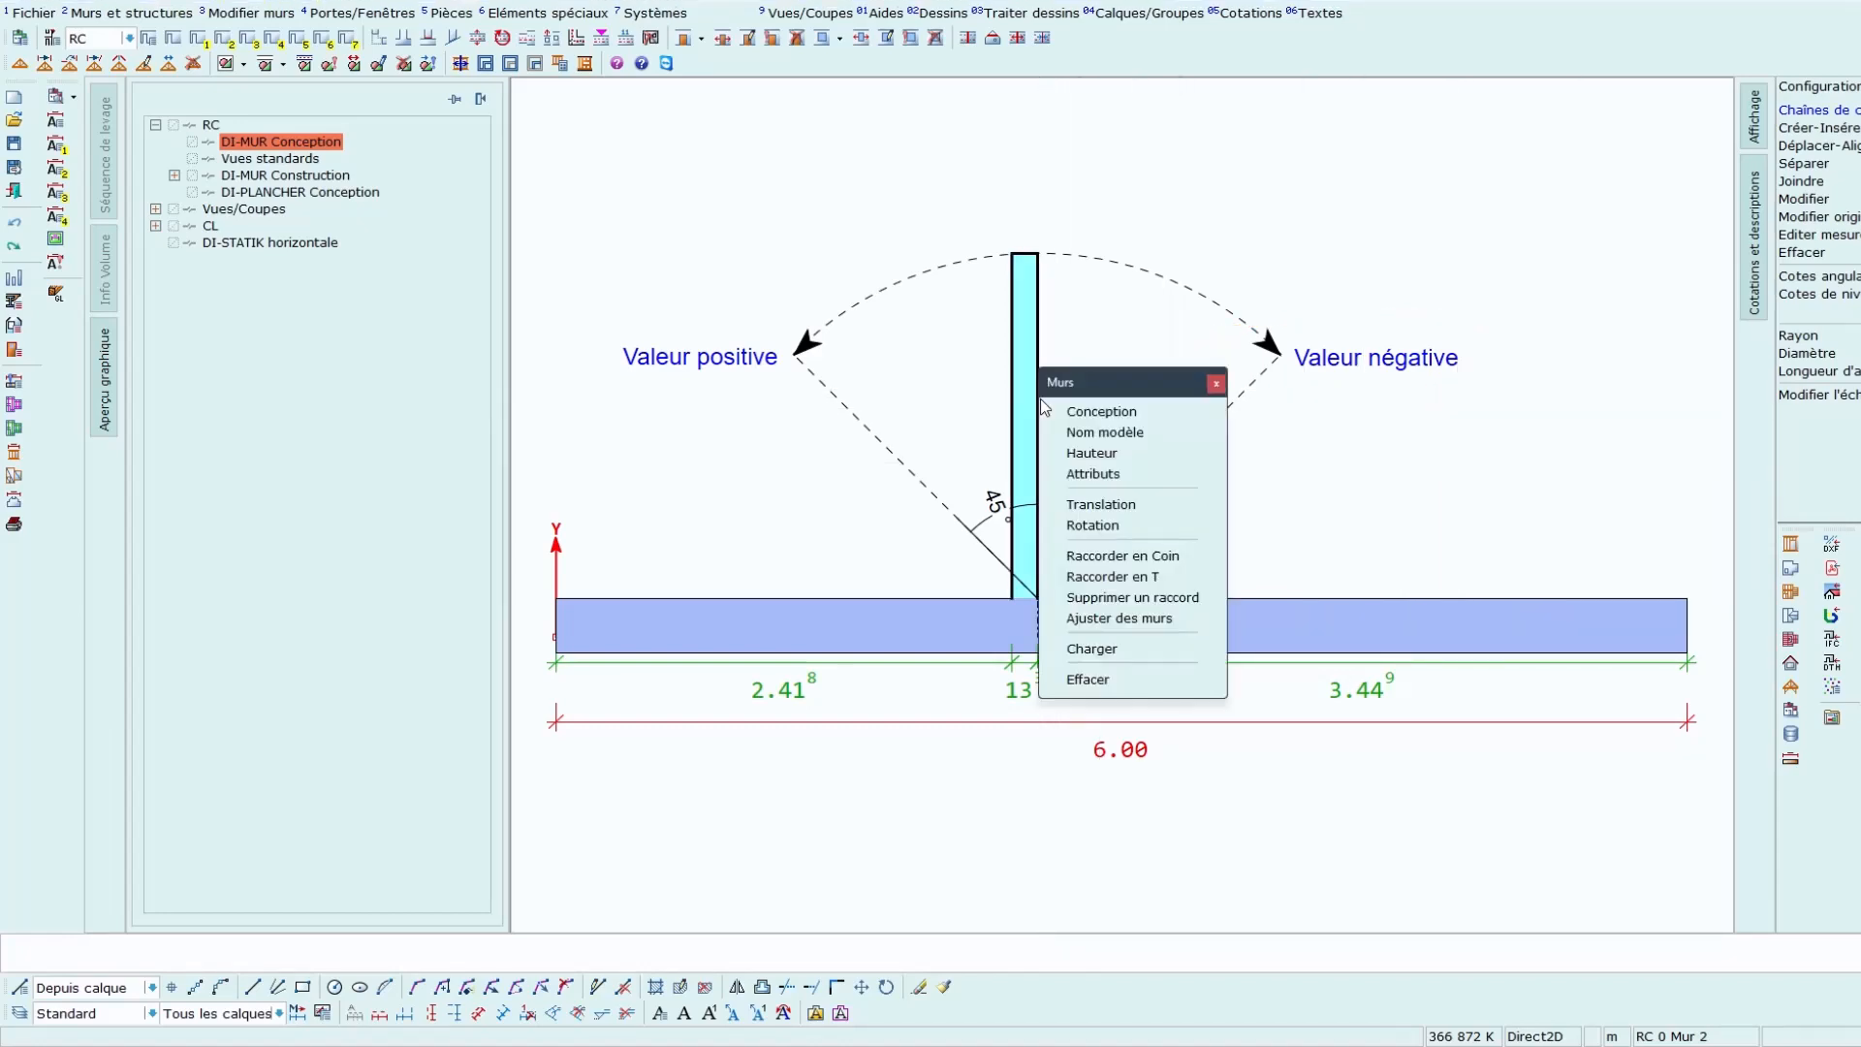
pyautogui.click(1100, 527)
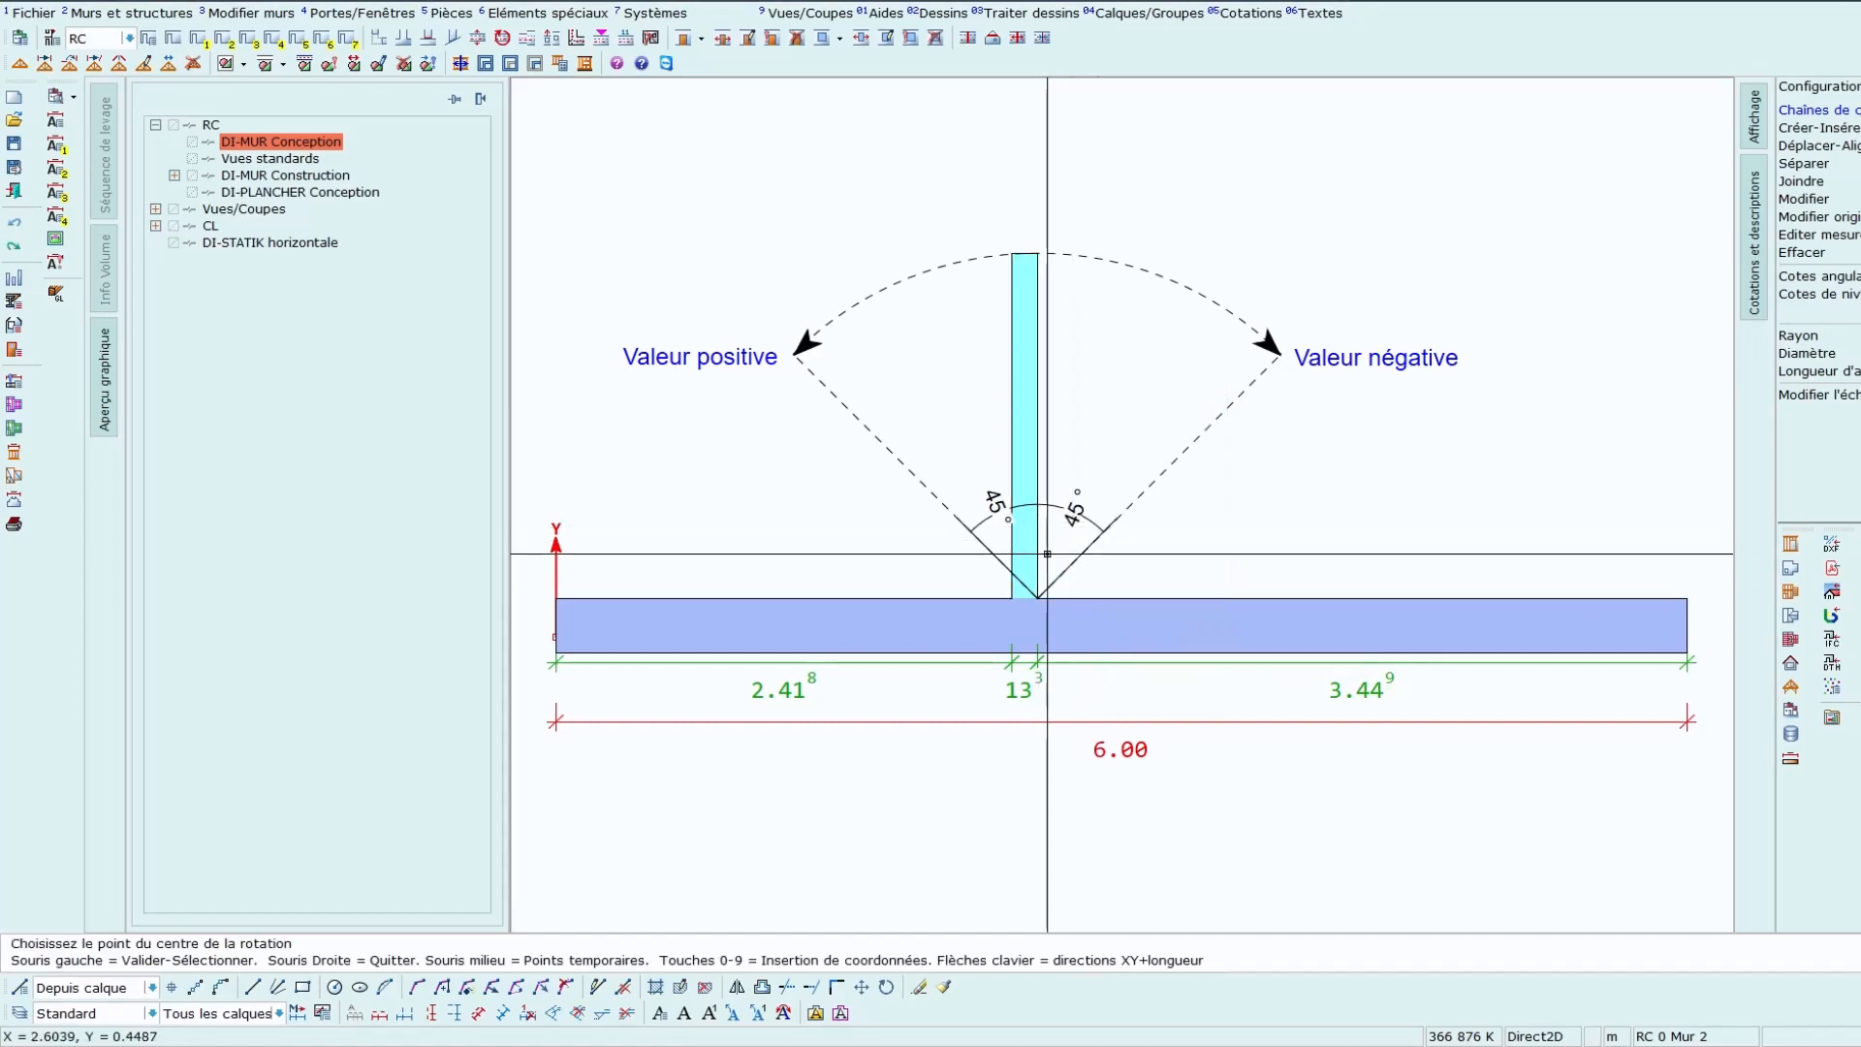
pyautogui.click(1037, 596)
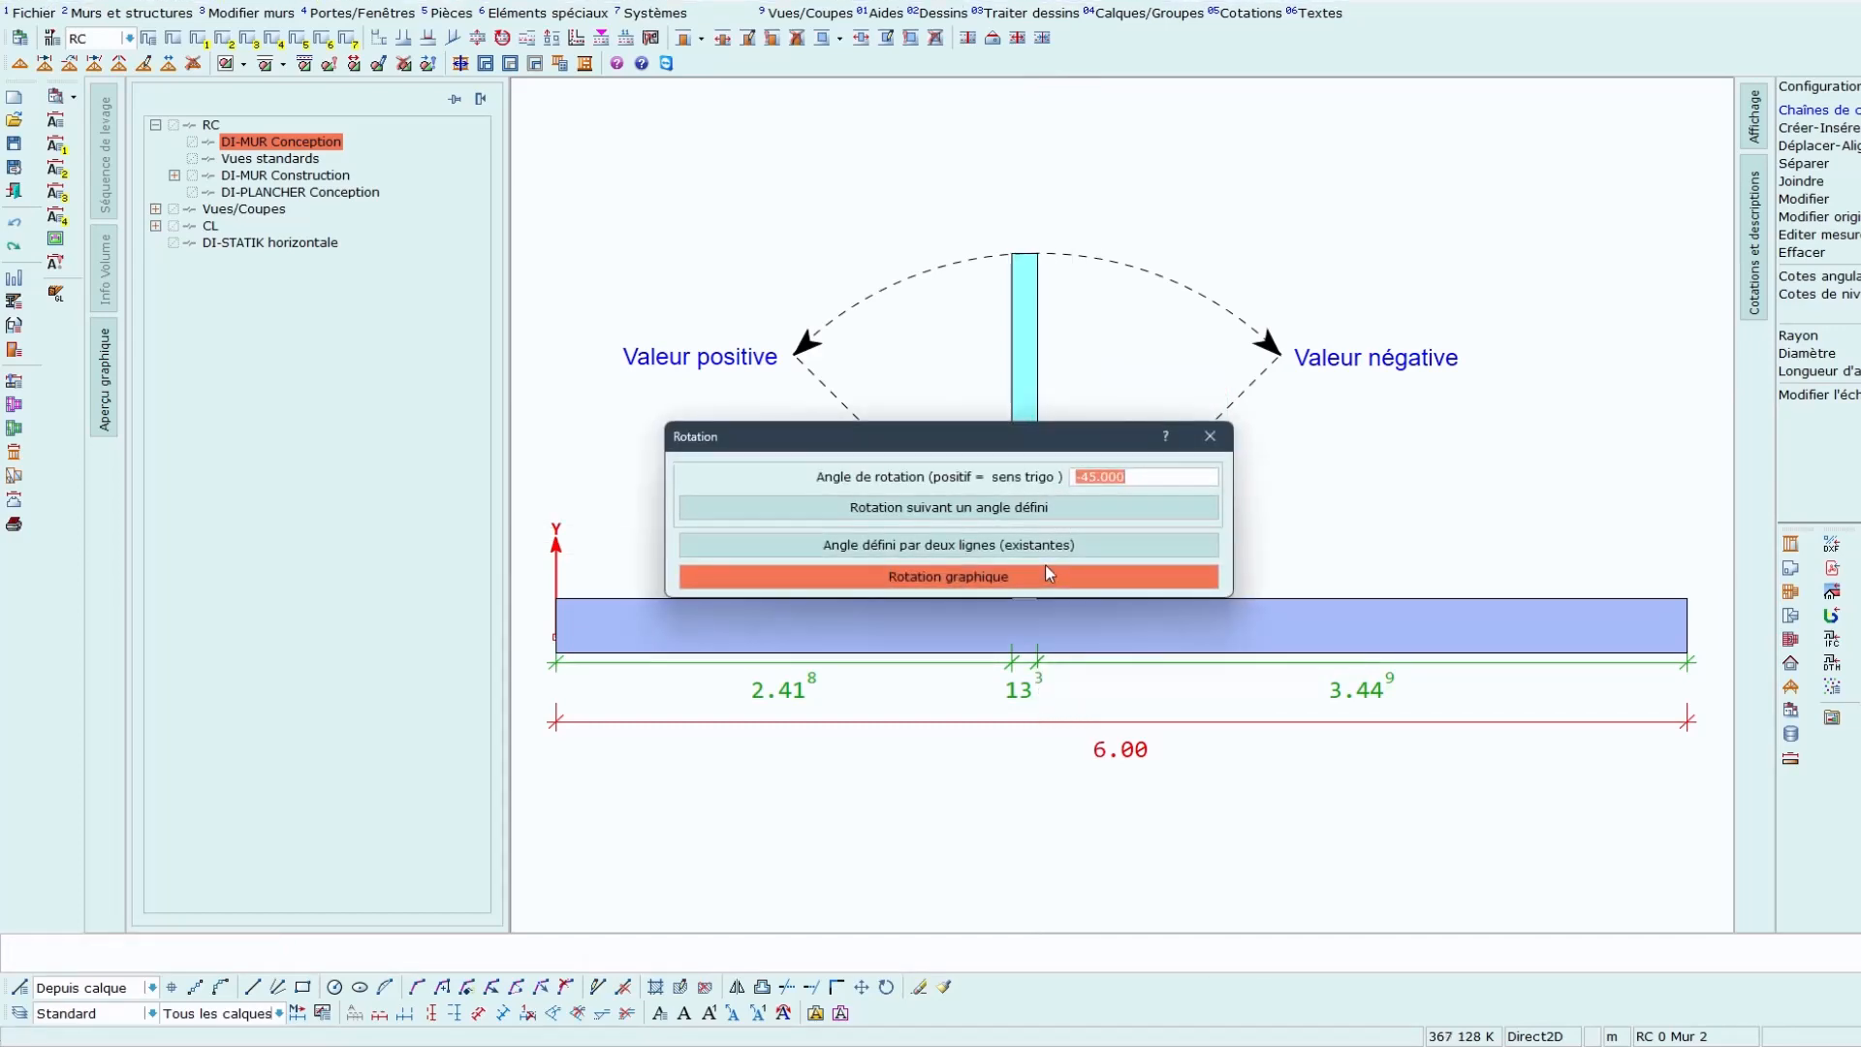
pyautogui.write('-60')
pyautogui.click(1048, 514)
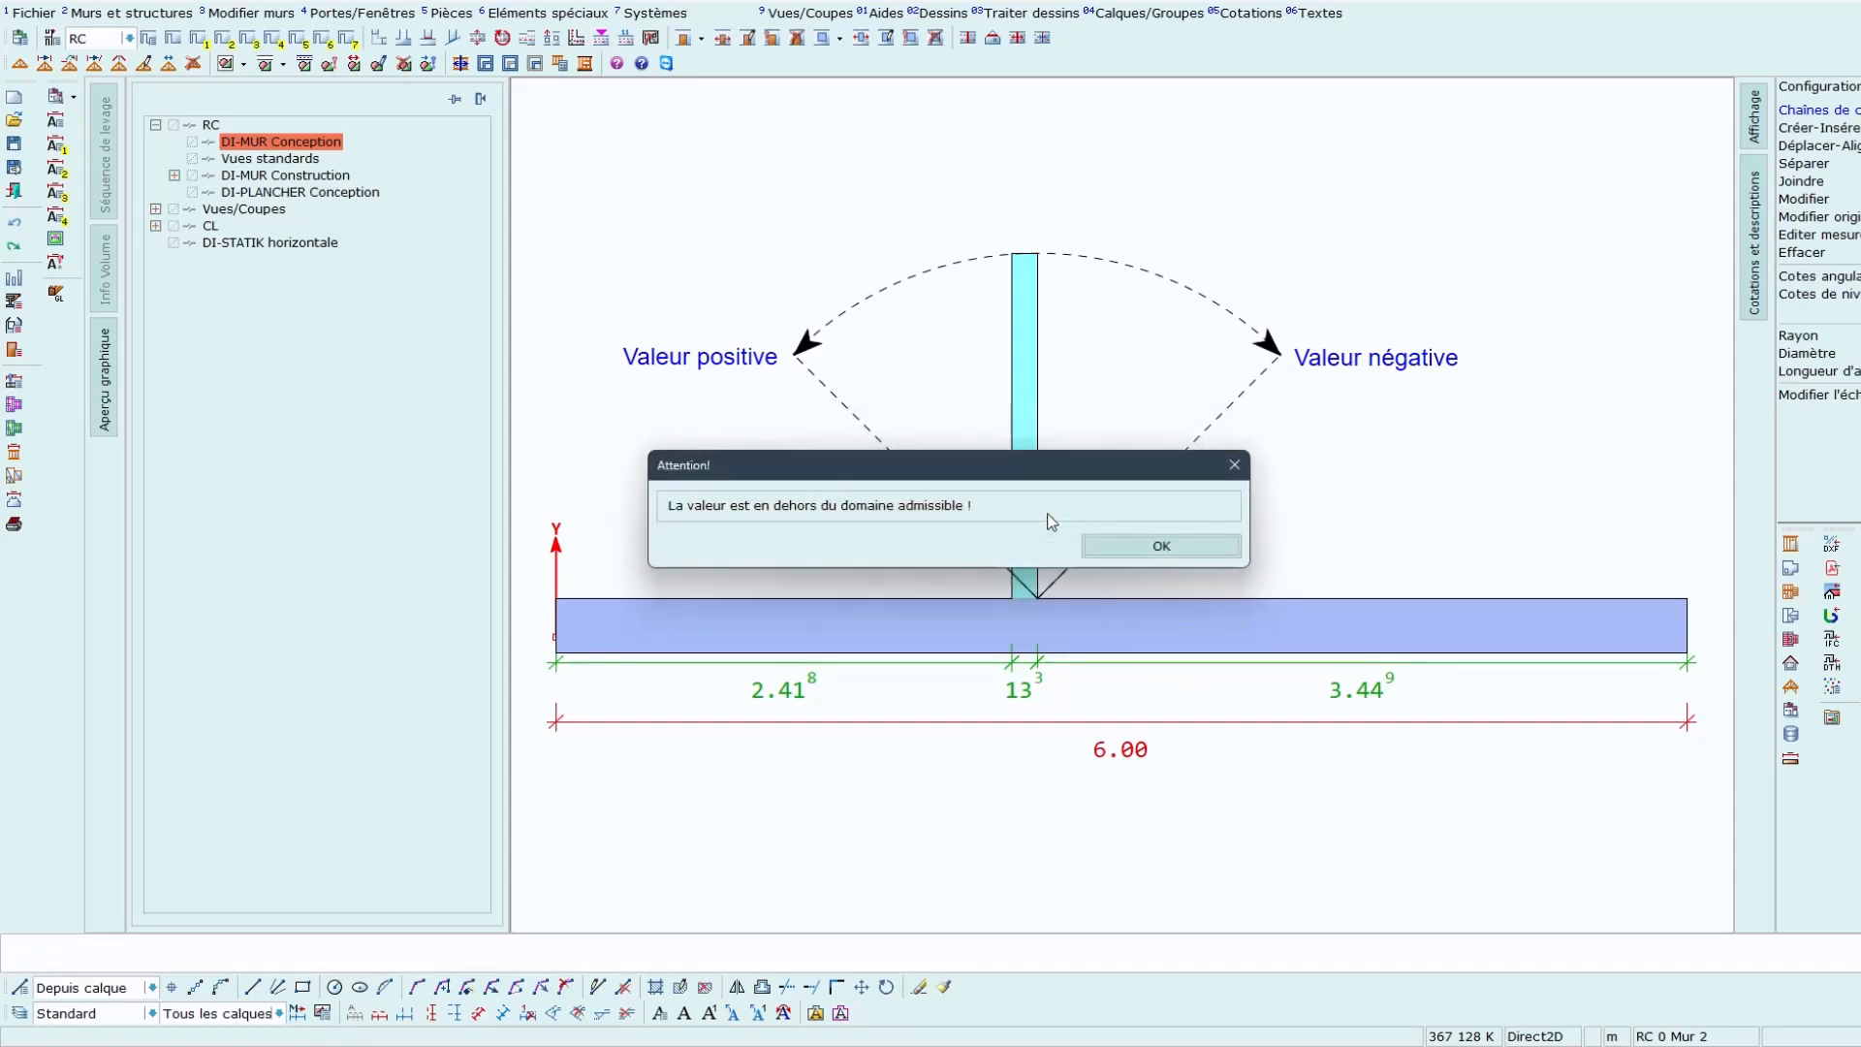
pyautogui.click(1136, 549)
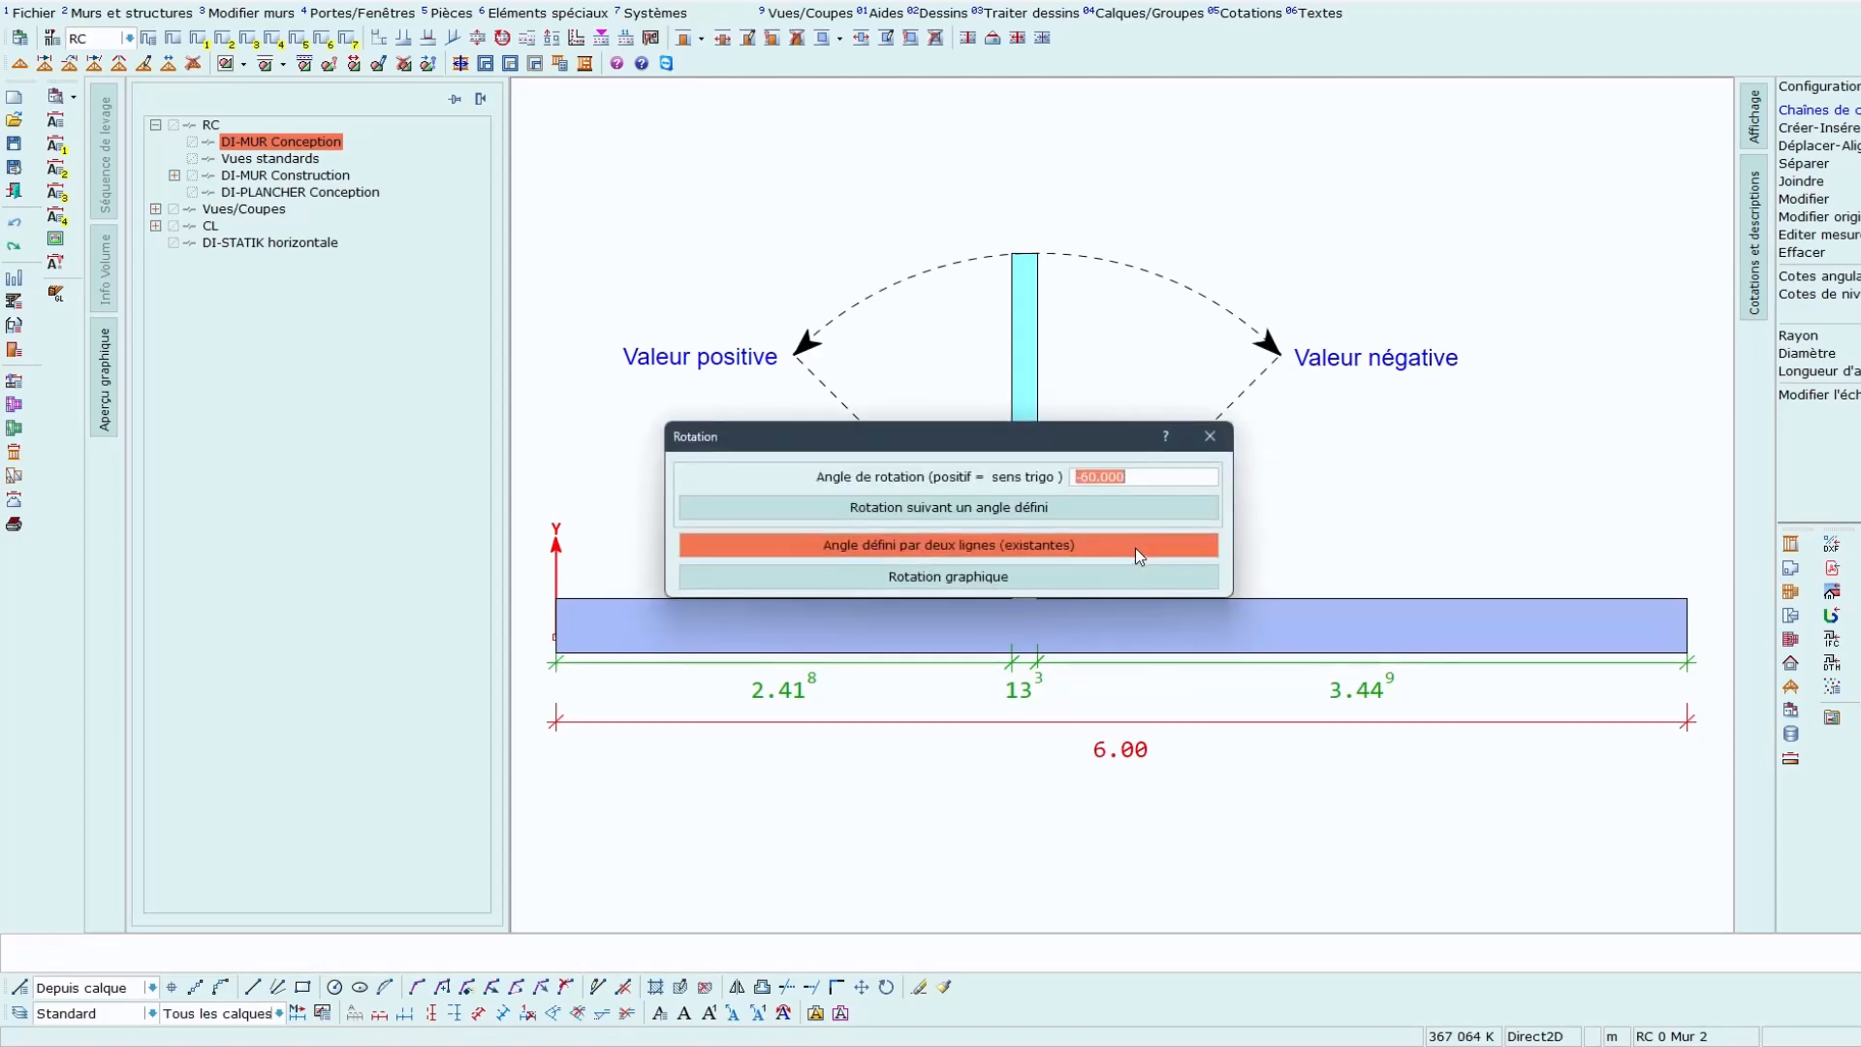
# Set the rotation angle to -45° and apply it to the cyan upright wall
pyautogui.write('-45')
pyautogui.click(1118, 512)
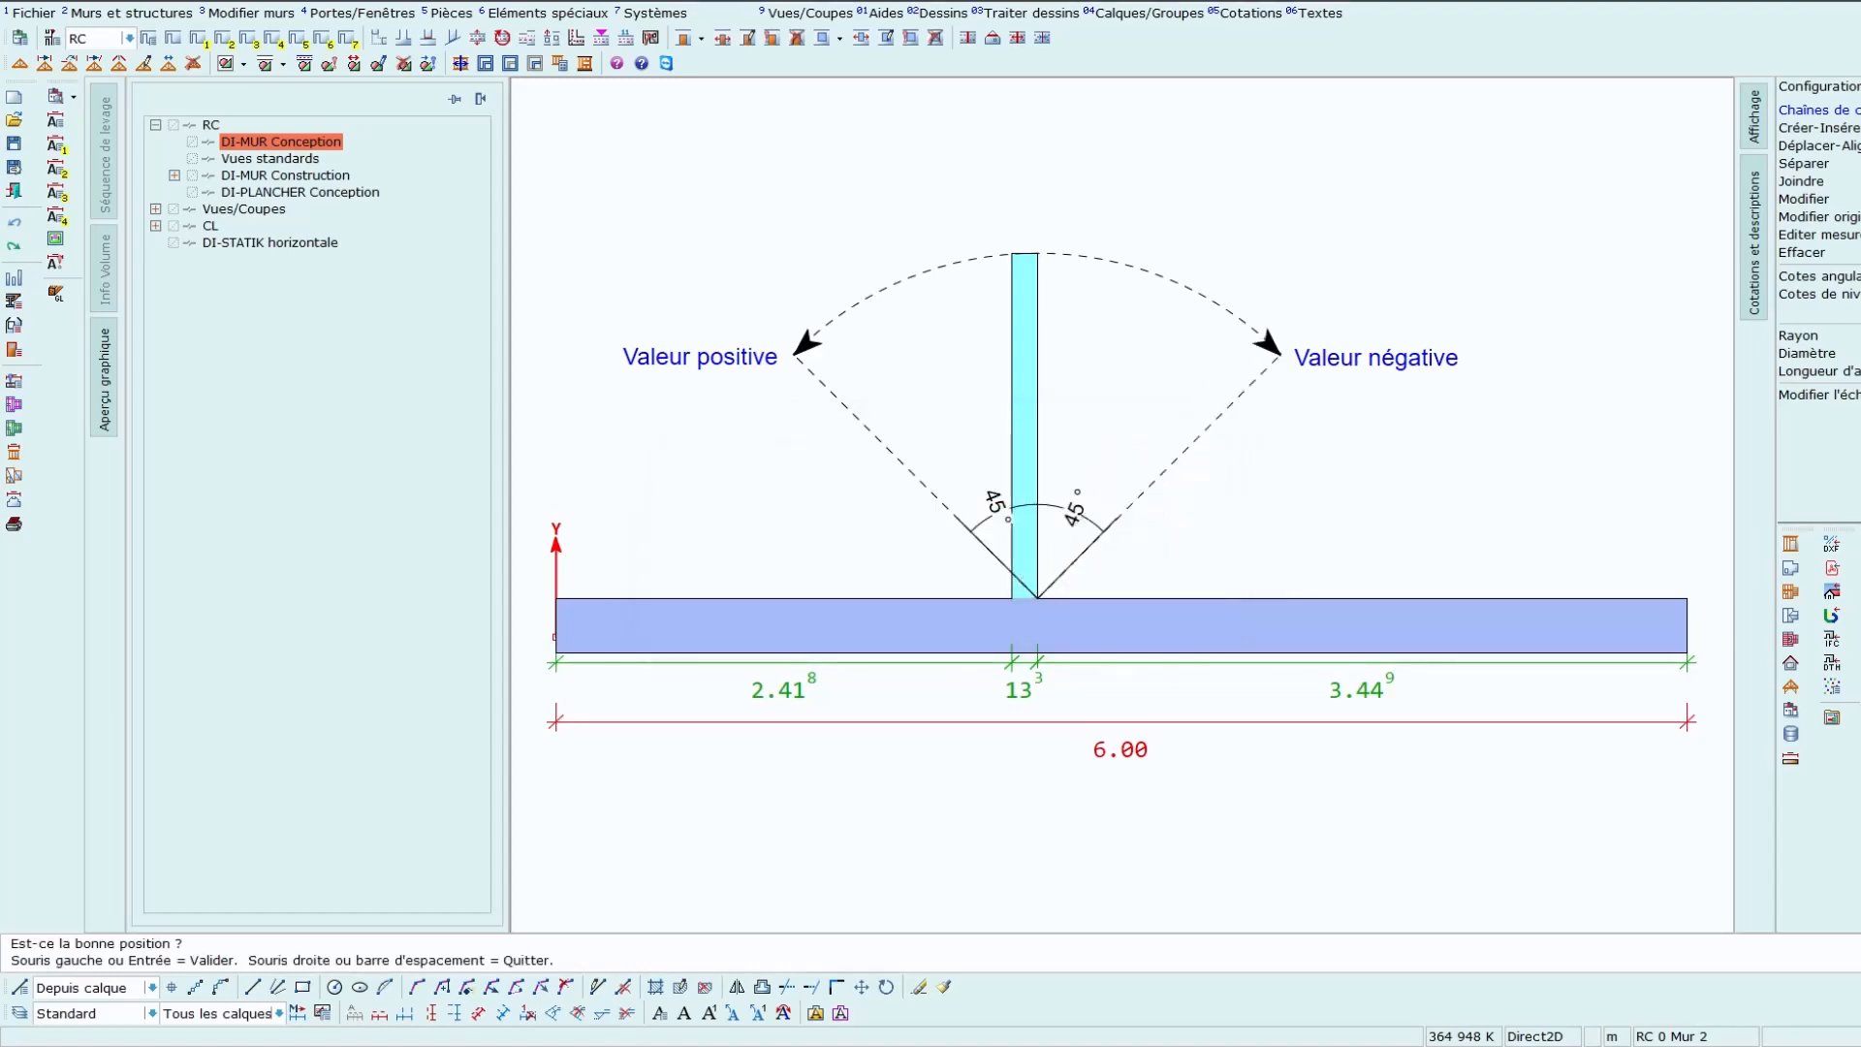
# Rotate the slanted wall by another -15° about the same base corner
pyautogui.rightClick(1119, 512)
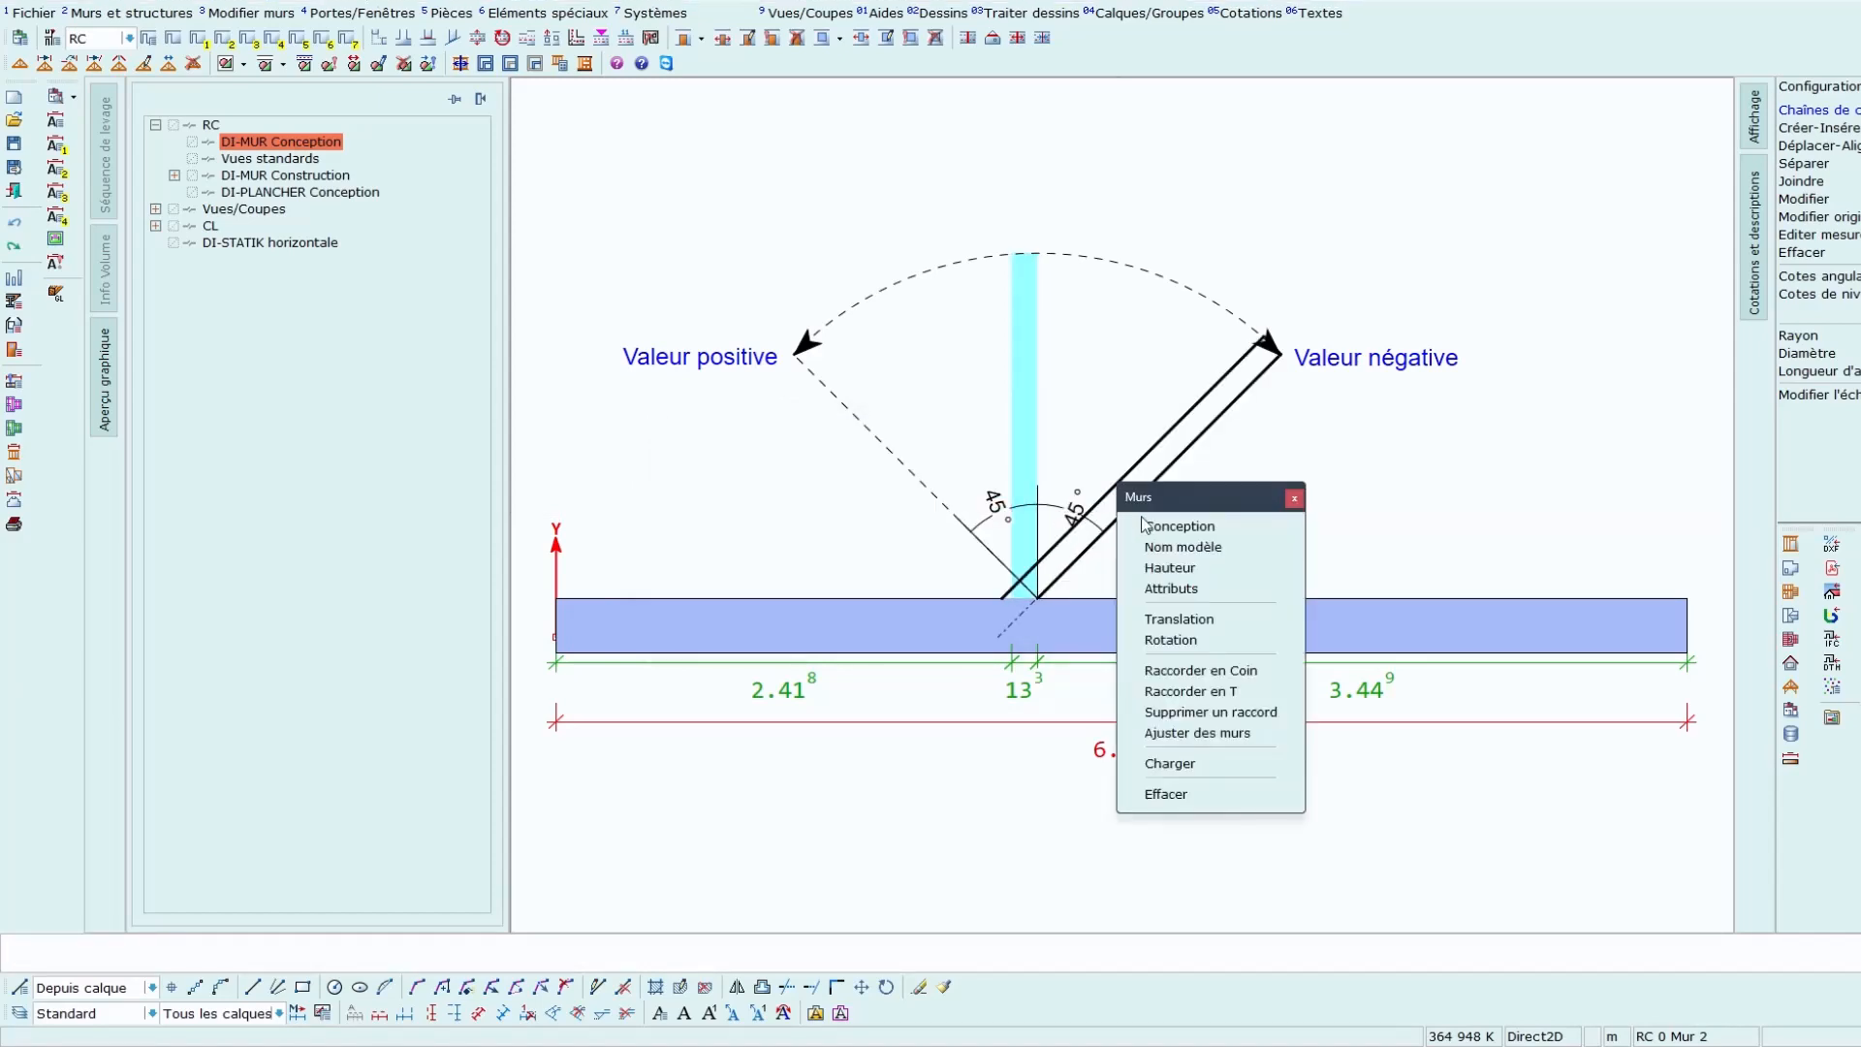
pyautogui.click(1195, 642)
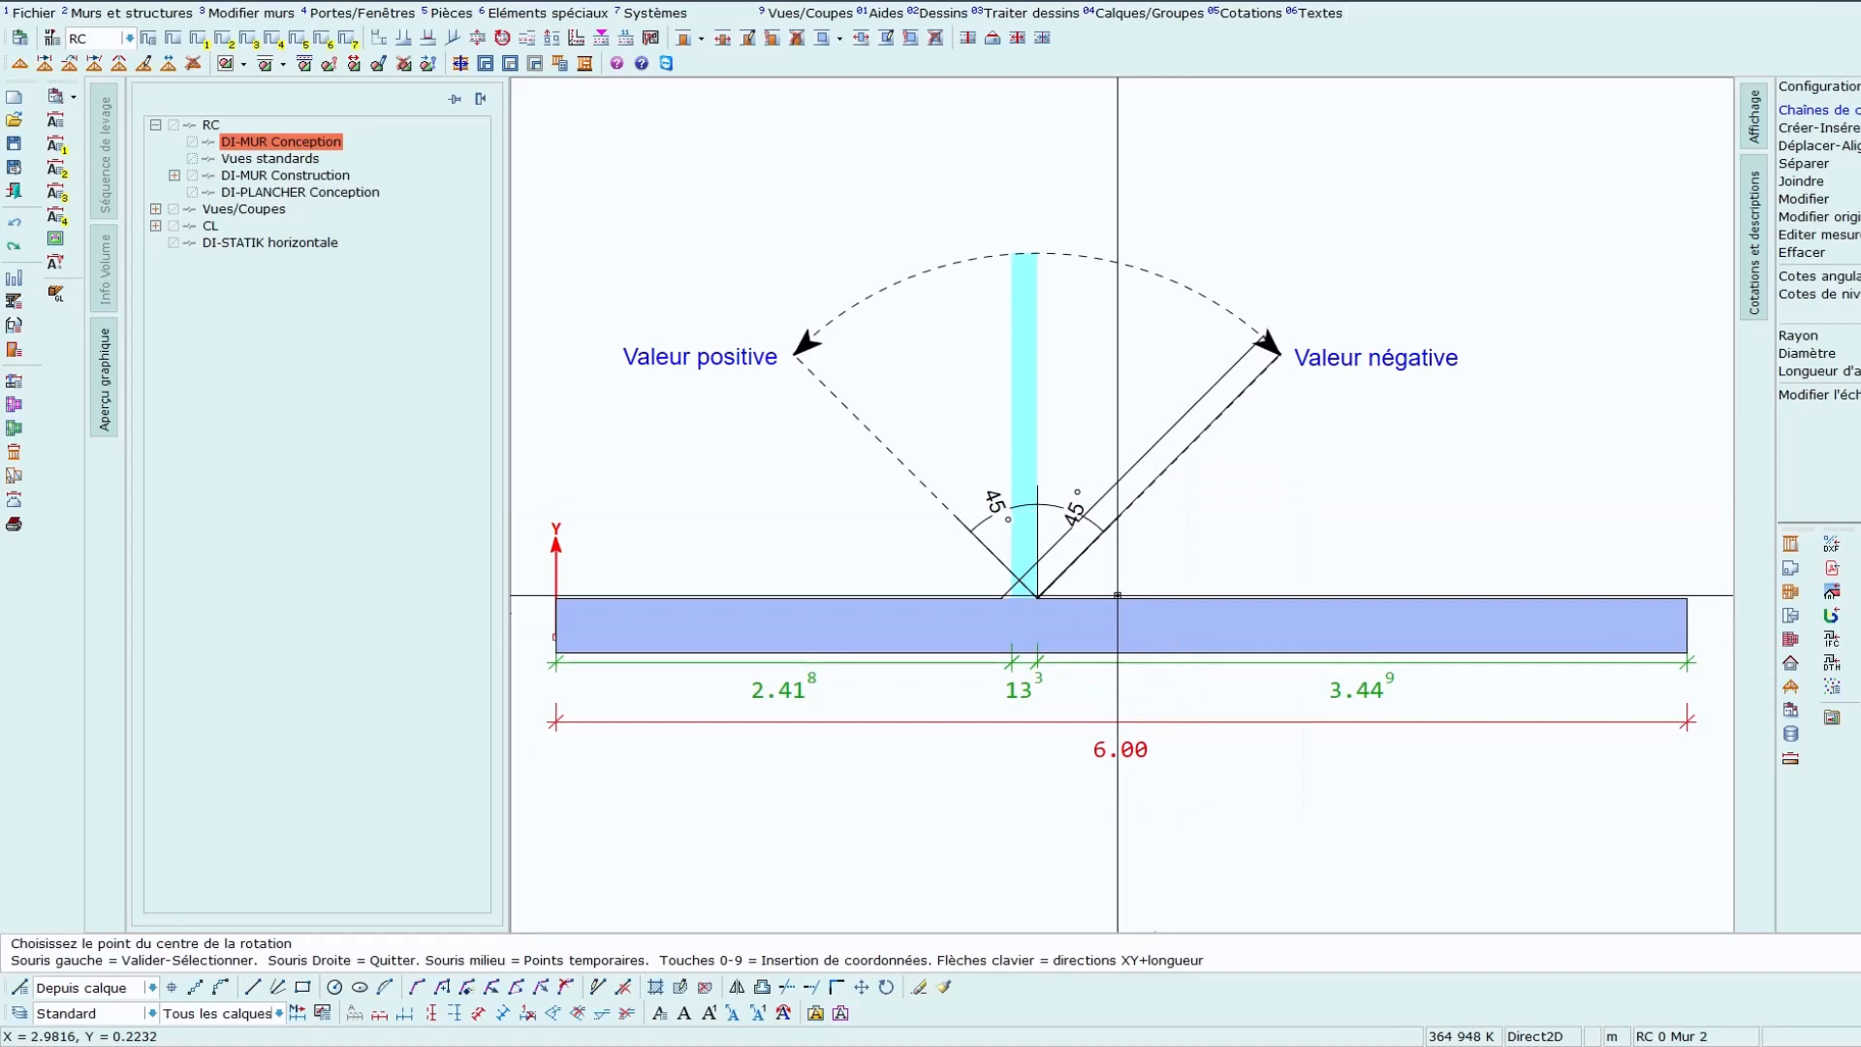
pyautogui.click(1065, 580)
pyautogui.write('-15')
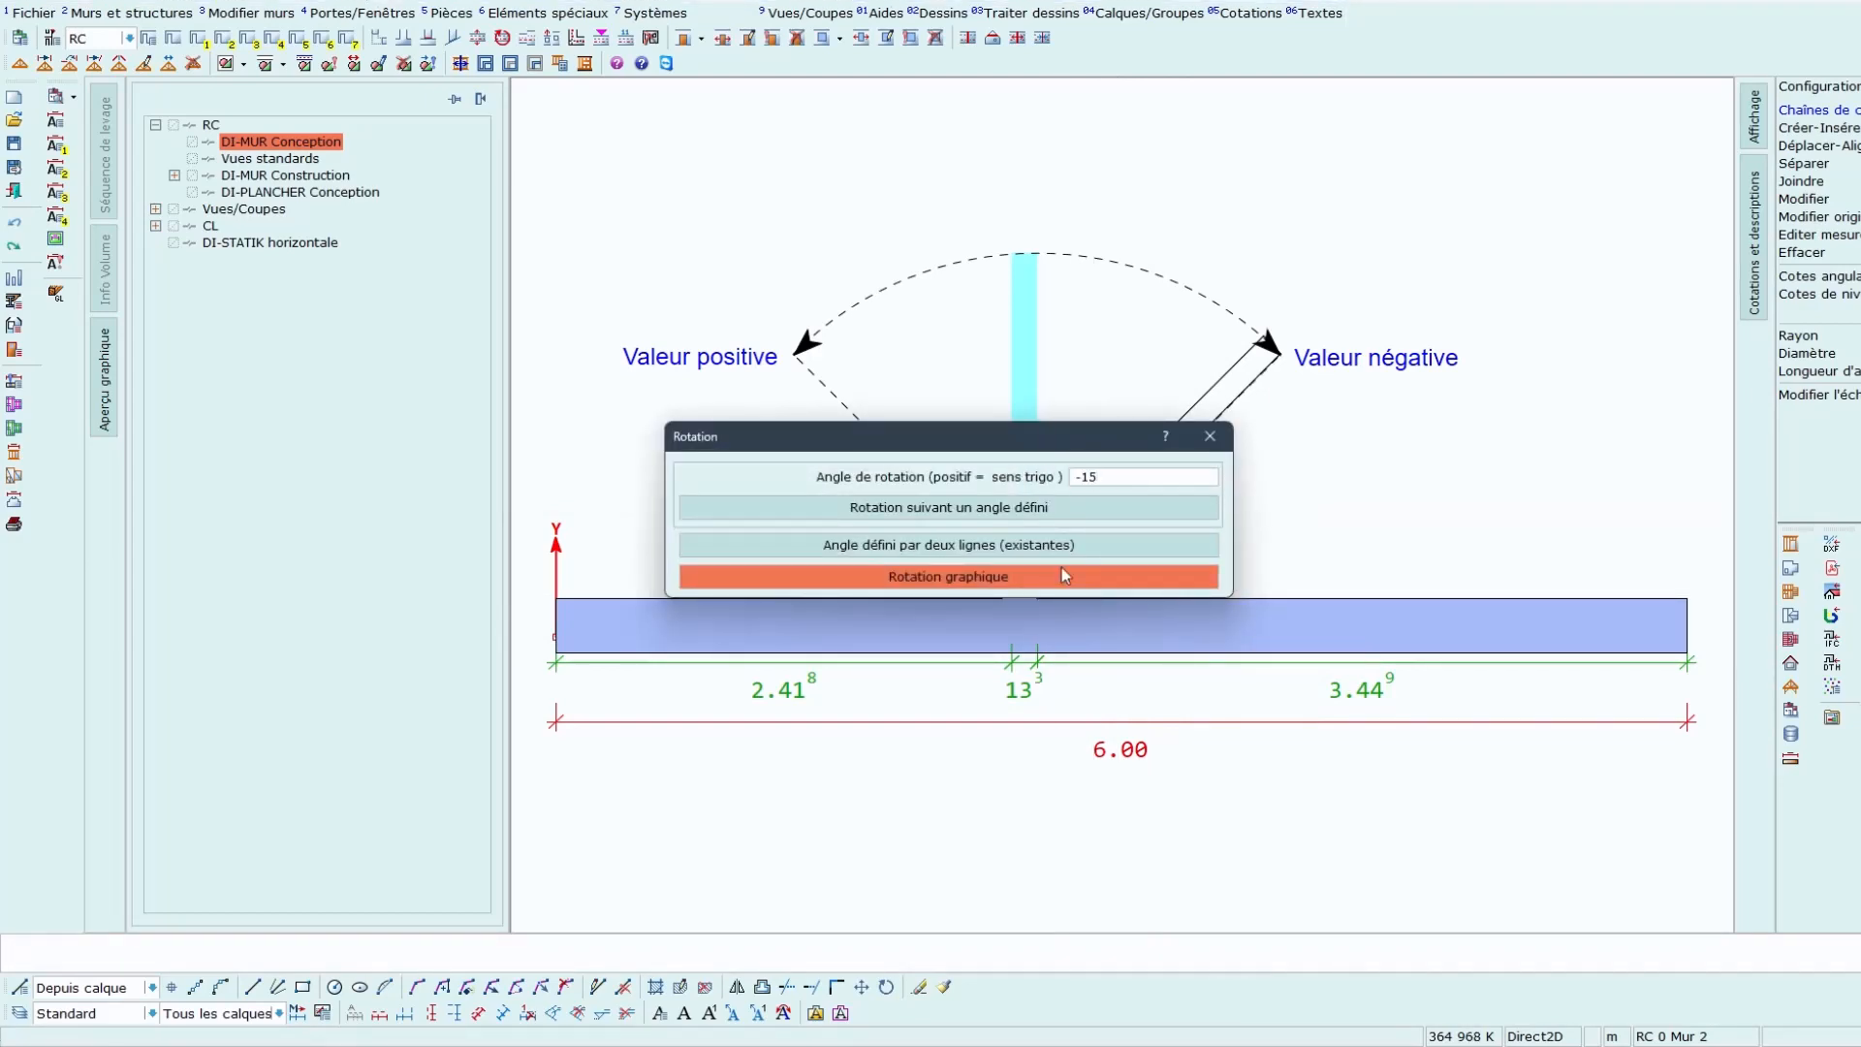
pyautogui.click(1068, 506)
pyautogui.click(1071, 512)
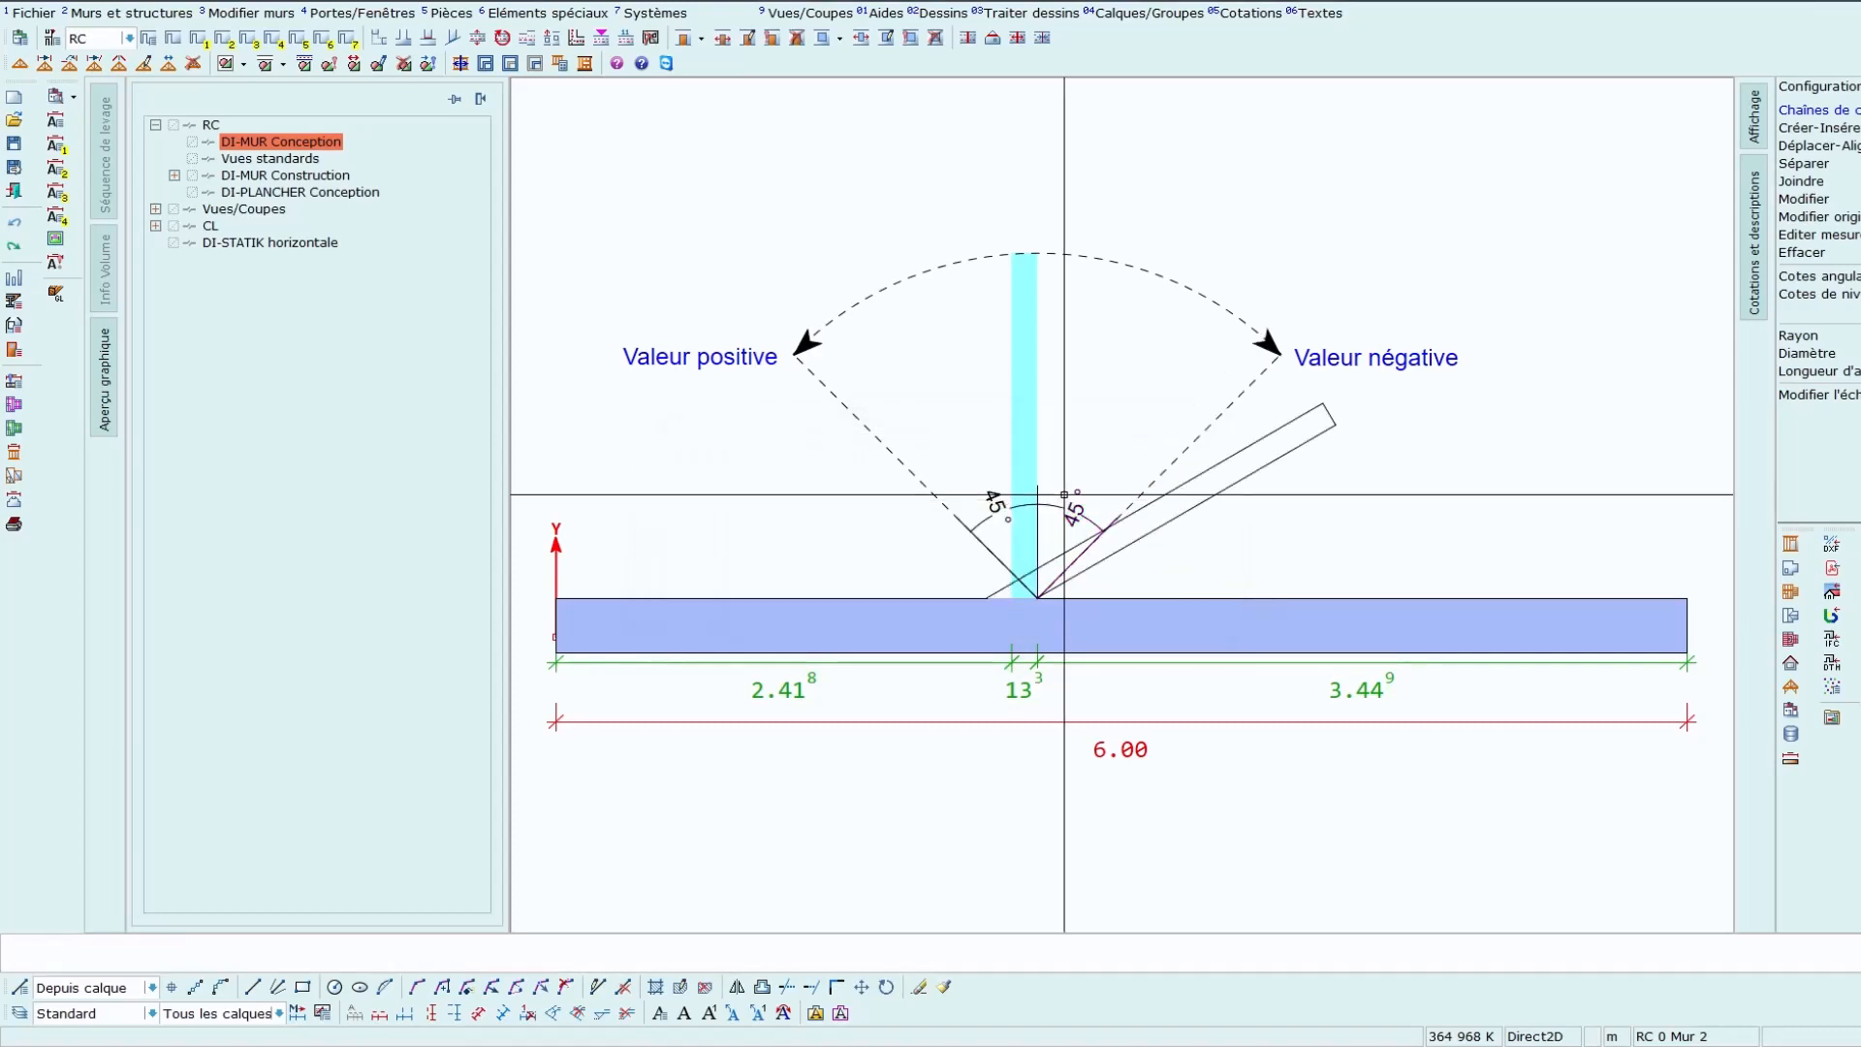